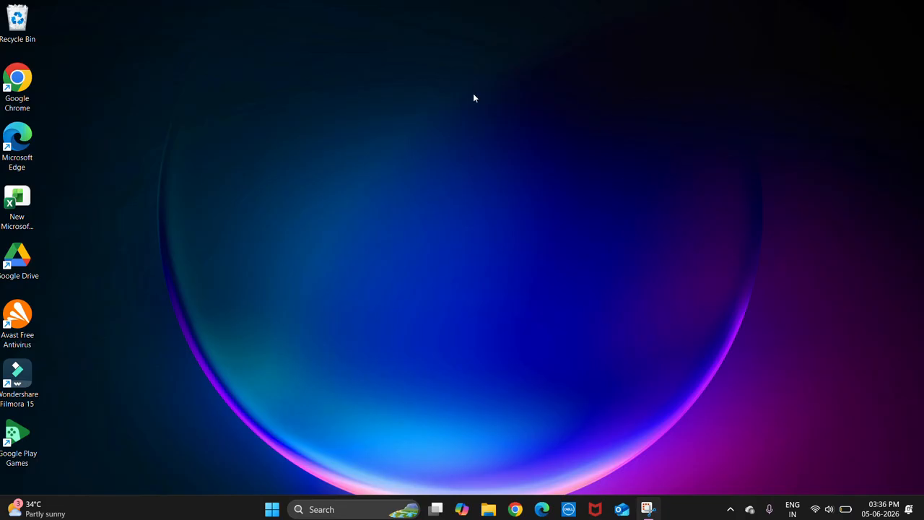
- Find Word through the system search and open it with a blank document
{"action": "left_click", "coordinate": [351, 510]}
{"action": "type", "text": "msw"}
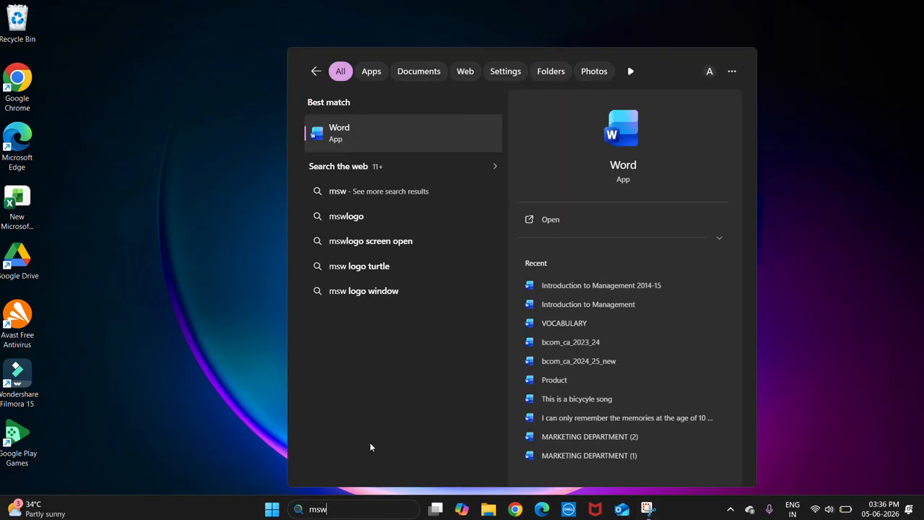
{"action": "left_click", "coordinate": [402, 135]}
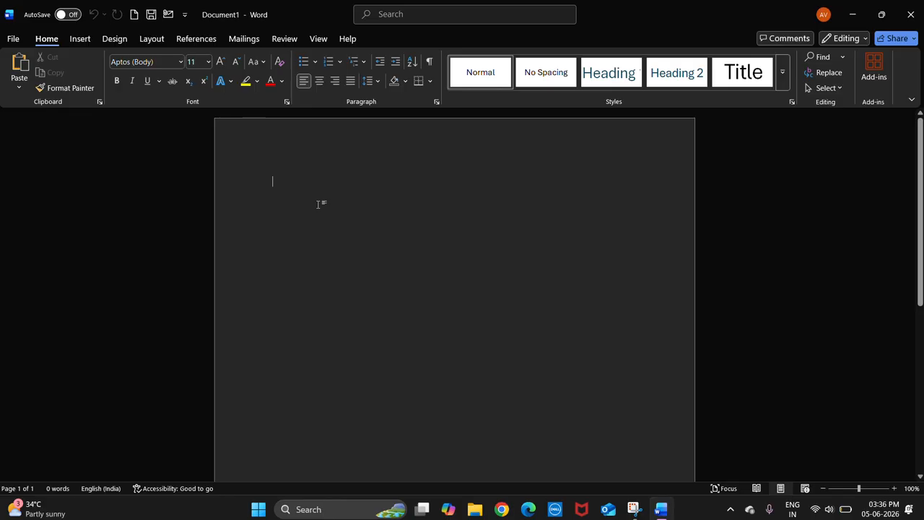
- Generate ten paragraphs of sample text in the blank document with the formula =rand(10)
{"action": "type", "text": "T"}
{"action": "key", "text": "BackSpace"}
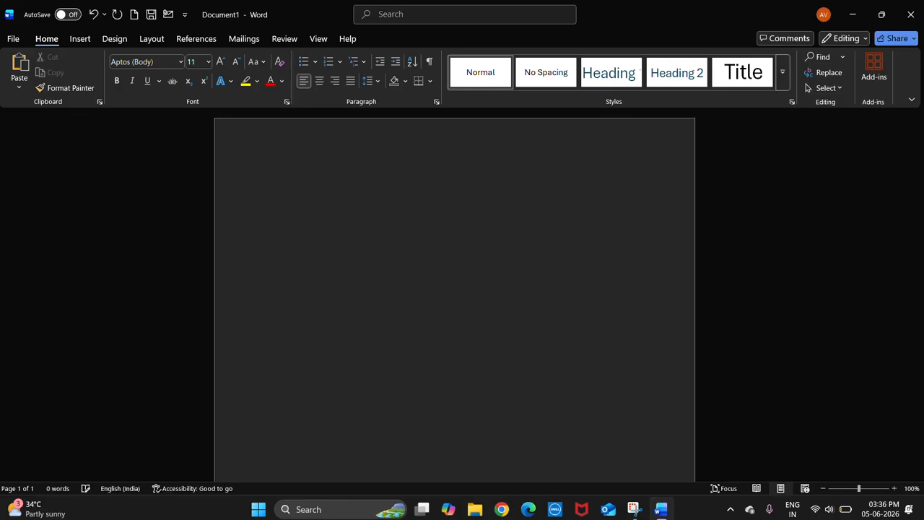
{"action": "type", "text": "="}
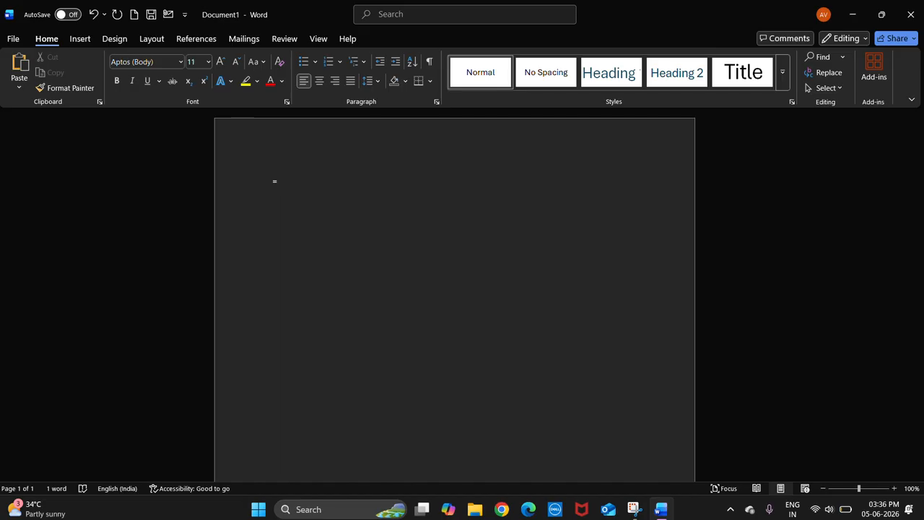
{"action": "type", "text": "rand("}
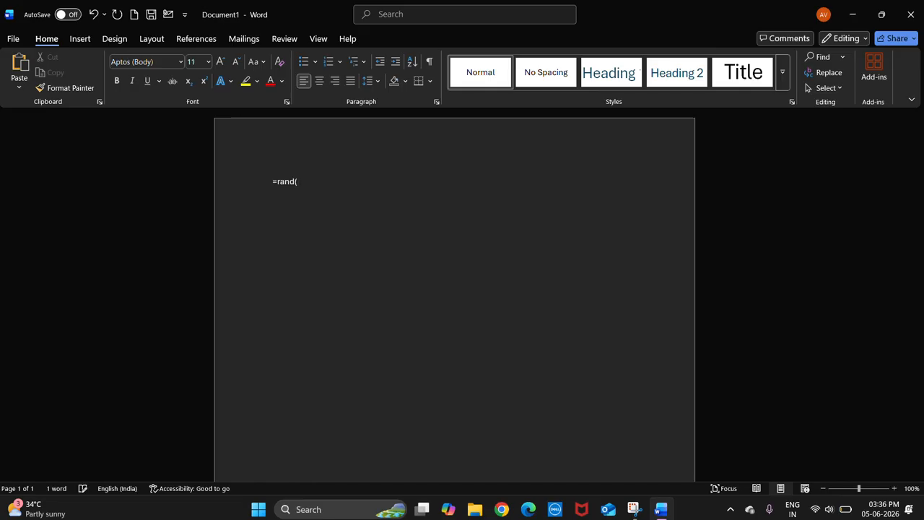
{"action": "type", "text": "10)"}
{"action": "key", "text": "Return"}
{"action": "scroll", "coordinate": [377, 192], "scroll_direction": "up", "scroll_amount": 5}
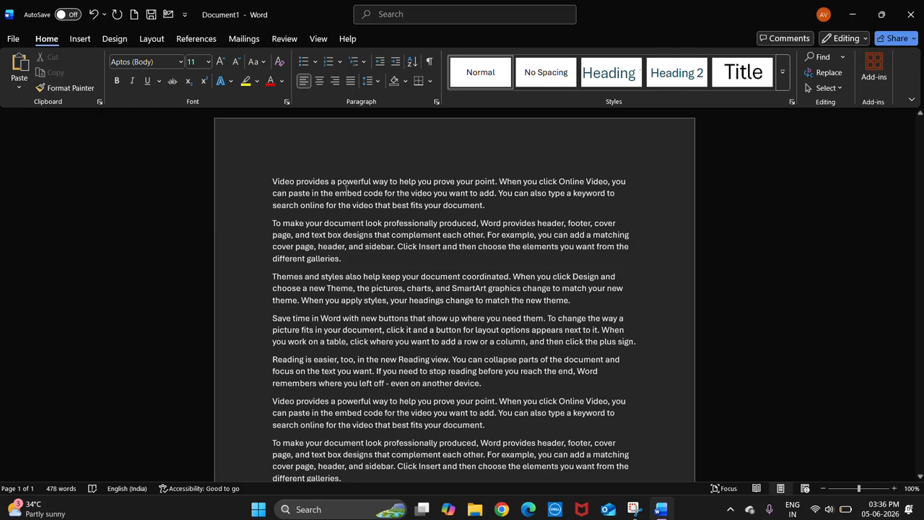
- Insert an empty line above the first paragraph and copy its opening words "Video provides a powerful way" there as the title
{"action": "left_click", "coordinate": [273, 179]}
{"action": "key", "text": "Return"}
{"action": "key", "text": "Up"}
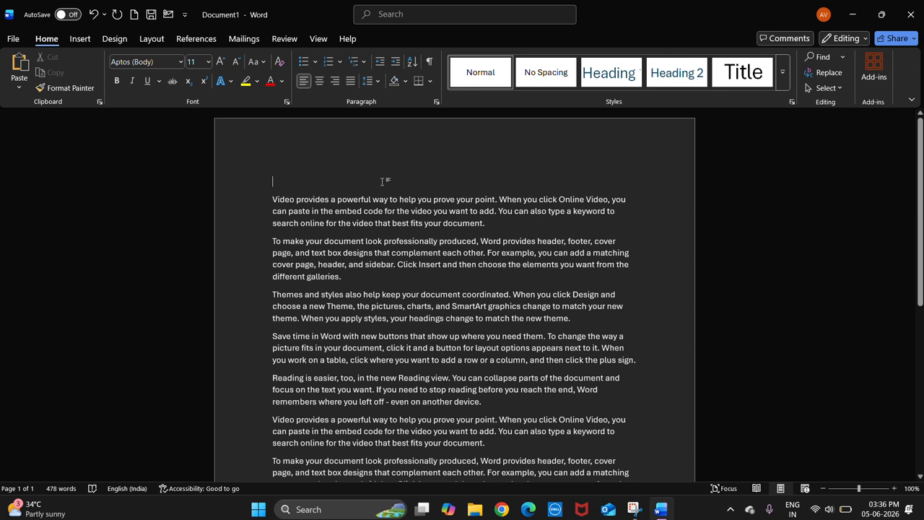
{"action": "left_click", "coordinate": [273, 200]}
{"action": "left_click_drag", "start_coordinate": [286, 199], "coordinate": [386, 200]}
{"action": "key", "text": "ctrl+c"}
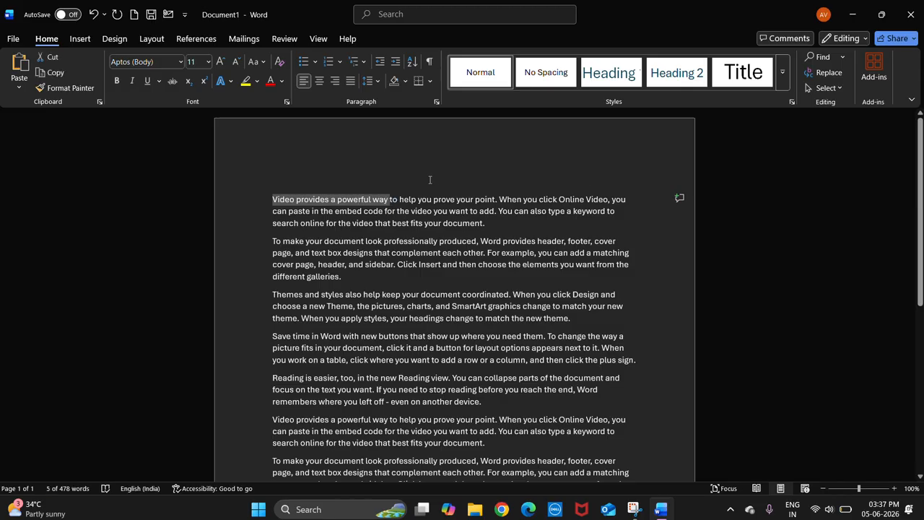
{"action": "left_click", "coordinate": [433, 180]}
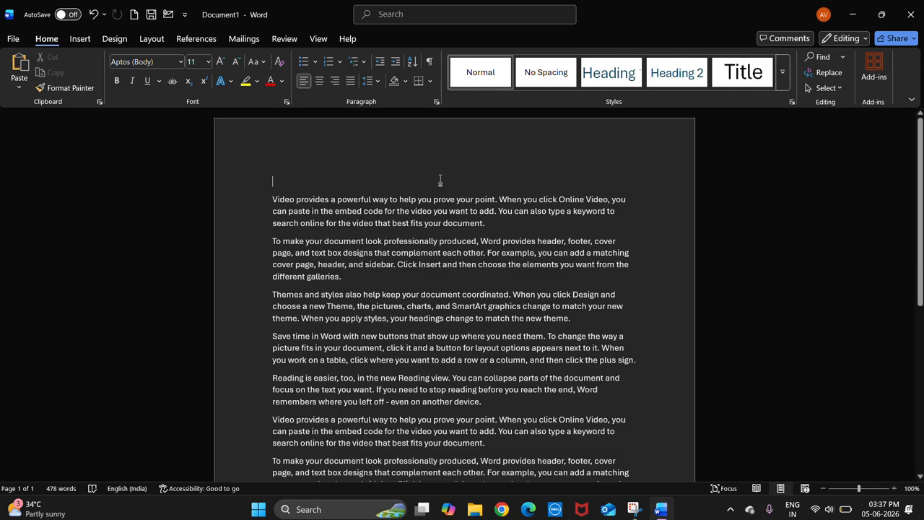
{"action": "key", "text": "ctrl+v"}
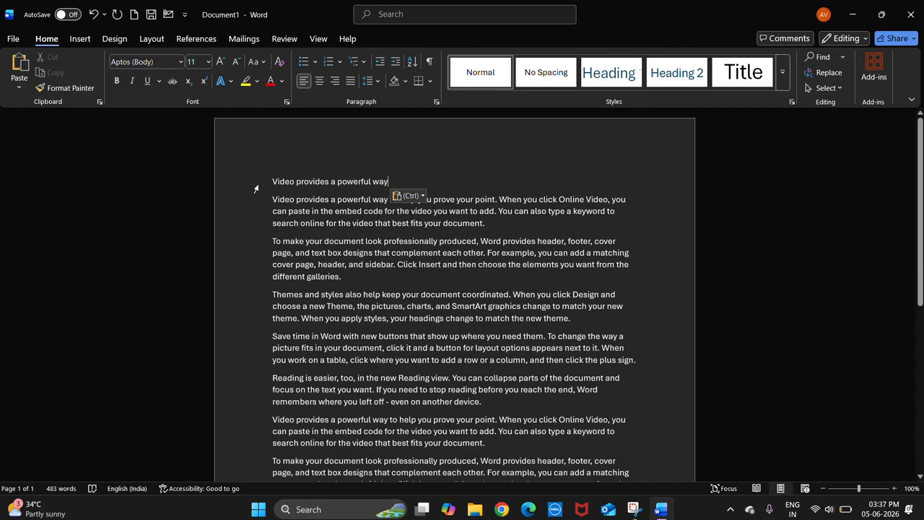
{"action": "left_click_drag", "start_coordinate": [290, 180], "coordinate": [393, 181]}
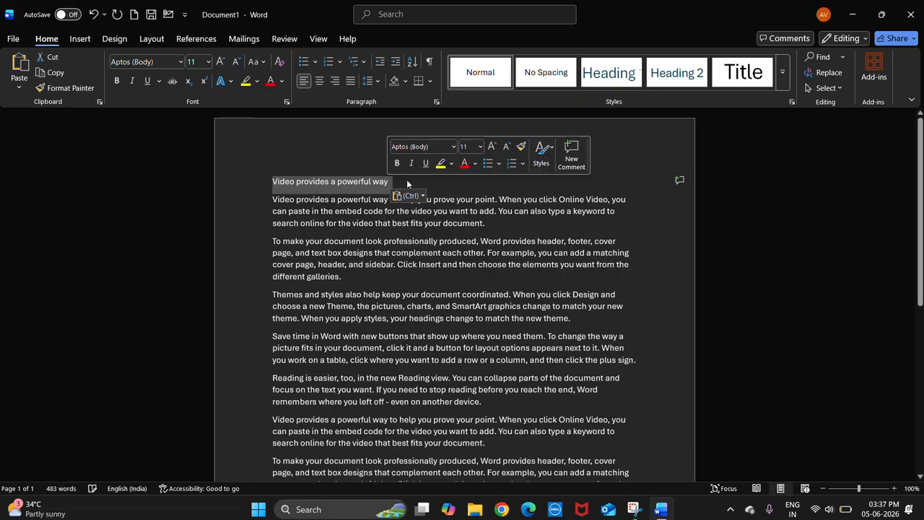
{"action": "left_click", "coordinate": [441, 186]}
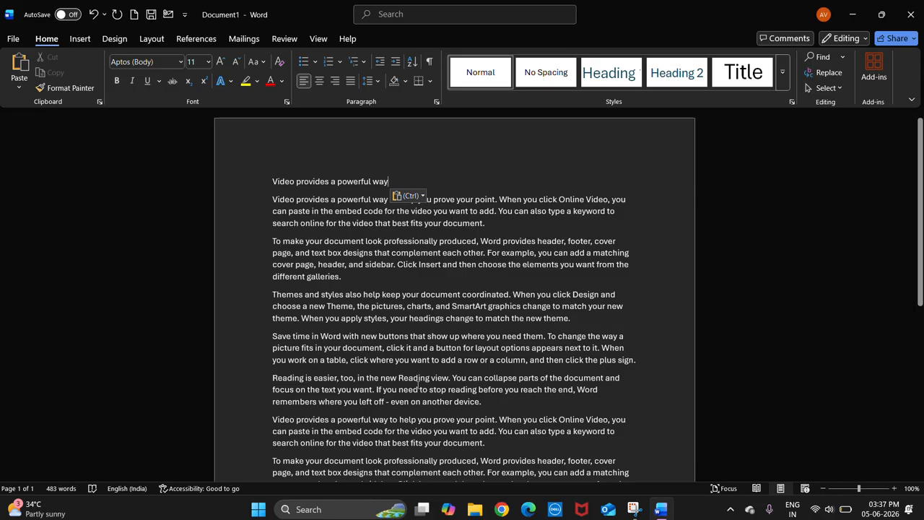
{"action": "left_click", "coordinate": [282, 188]}
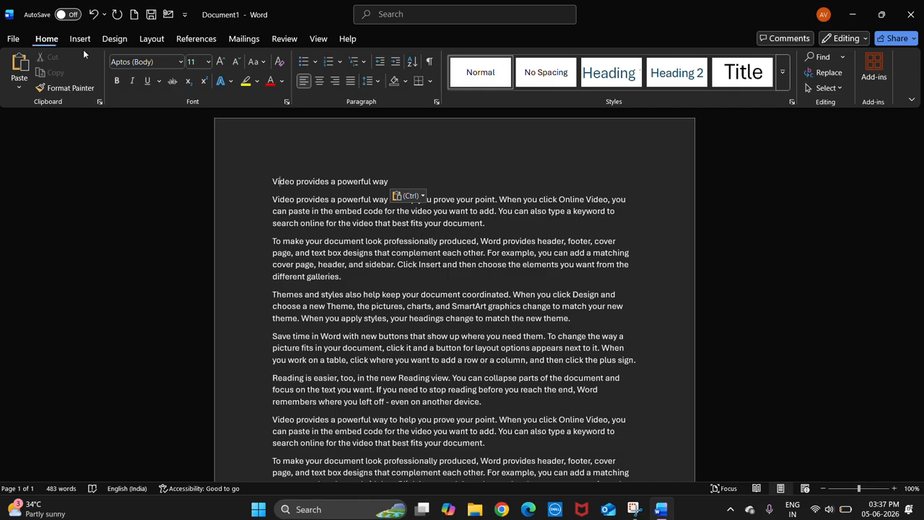
{"action": "left_click", "coordinate": [177, 64]}
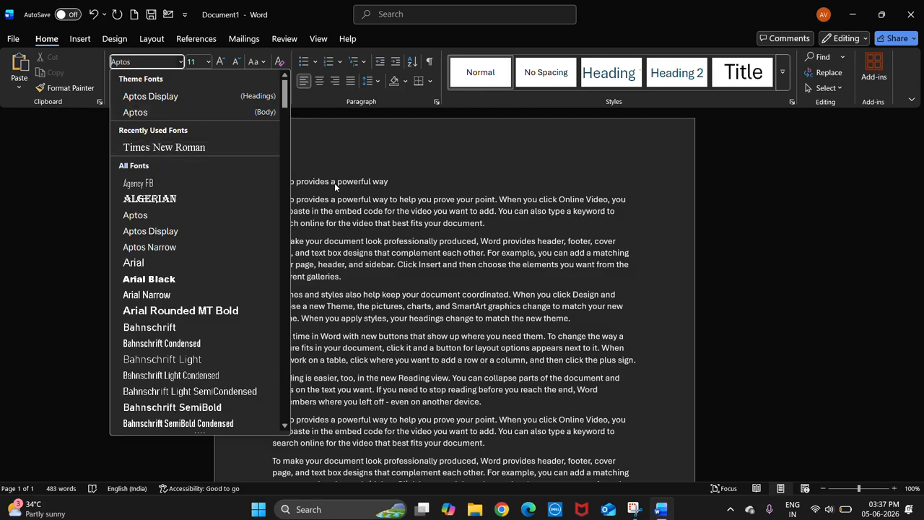
{"action": "left_click", "coordinate": [310, 184]}
- Format the entire document text, including the title line, in Times New Roman at size 12
{"action": "left_click", "coordinate": [274, 180]}
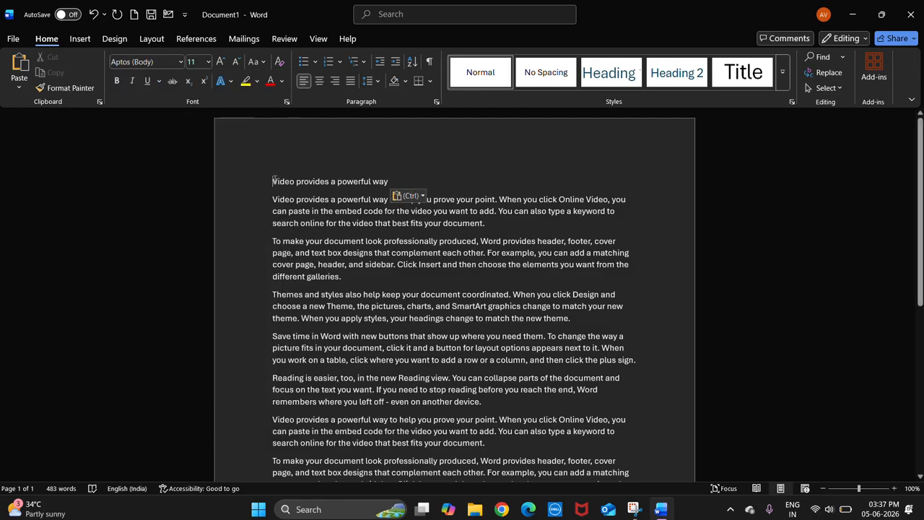
{"action": "left_click_drag", "start_coordinate": [274, 183], "coordinate": [538, 358]}
{"action": "scroll", "coordinate": [362, 286], "scroll_direction": "up", "scroll_amount": 8}
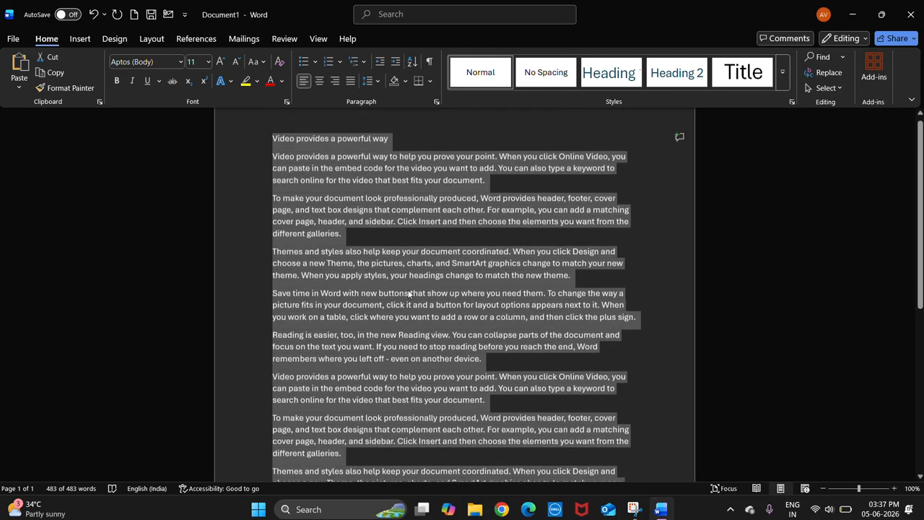
{"action": "left_click", "coordinate": [180, 62]}
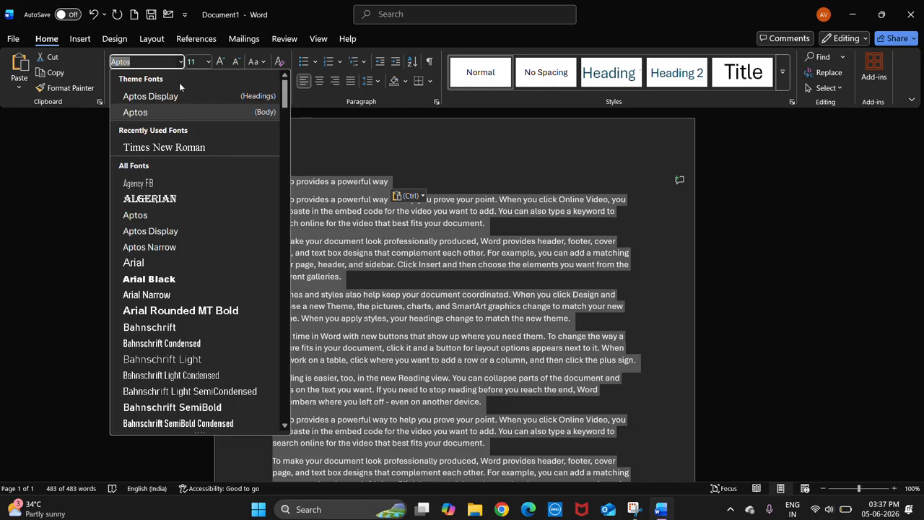
{"action": "left_click", "coordinate": [177, 147]}
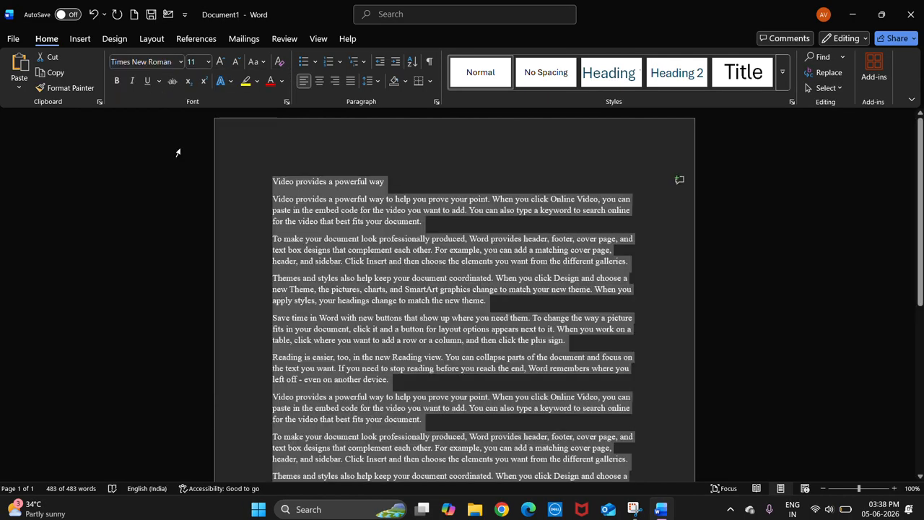
{"action": "left_click", "coordinate": [209, 62]}
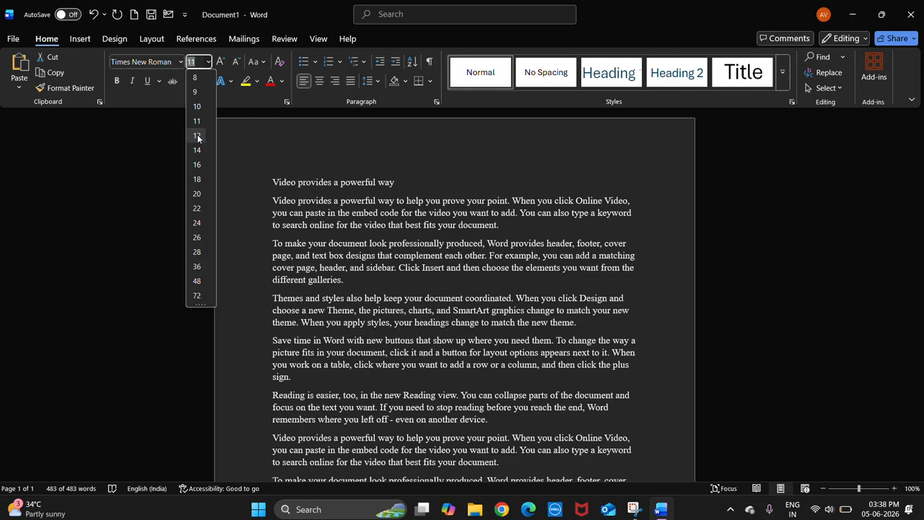
{"action": "left_click", "coordinate": [197, 136]}
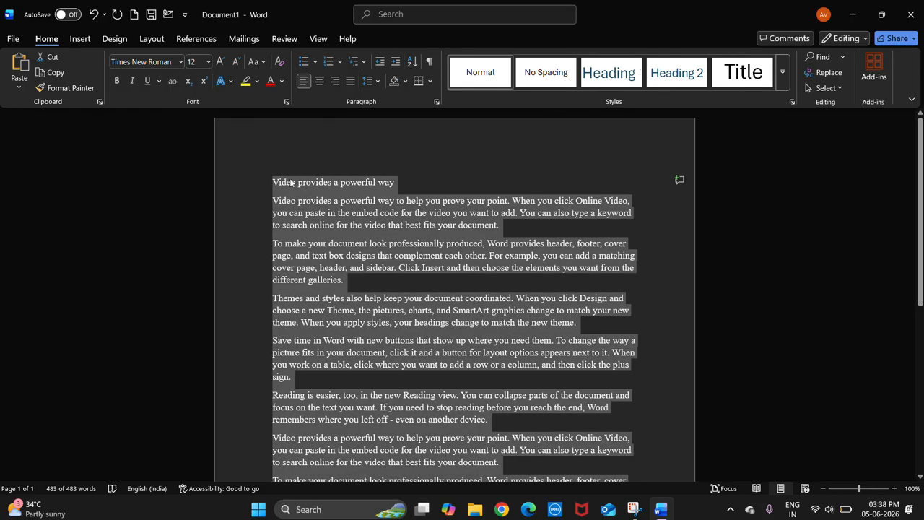
{"action": "left_click", "coordinate": [296, 201]}
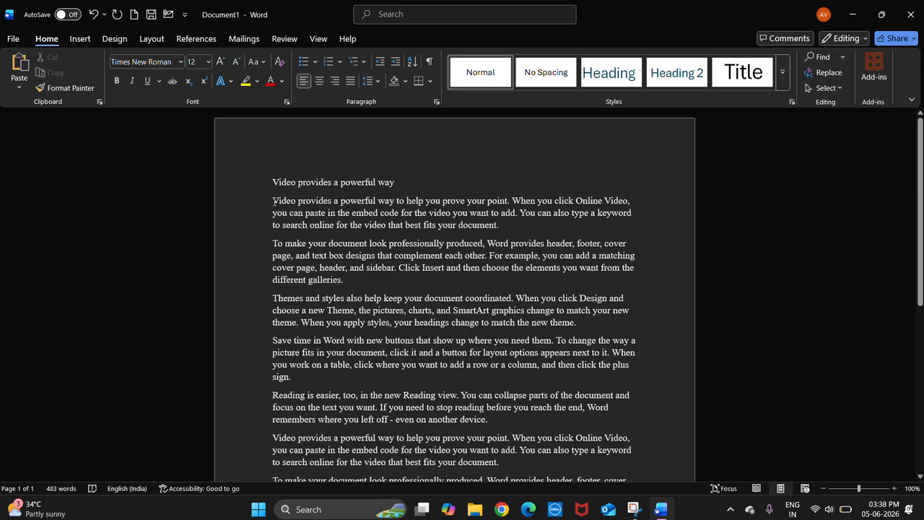
- Justify all body paragraphs below the title line, leaving the title out of the selection
{"action": "left_click_drag", "start_coordinate": [280, 202], "coordinate": [520, 347]}
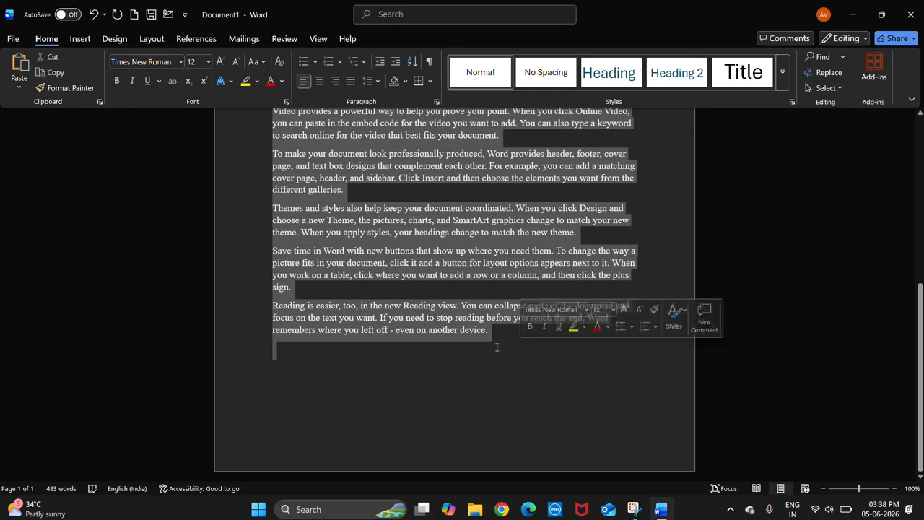
{"action": "scroll", "coordinate": [425, 320], "scroll_direction": "up", "scroll_amount": 9}
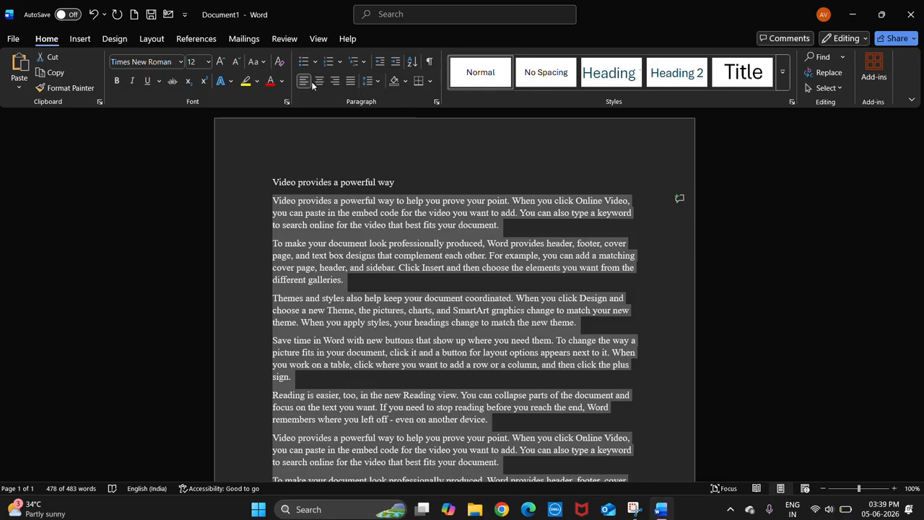
{"action": "left_click", "coordinate": [351, 84]}
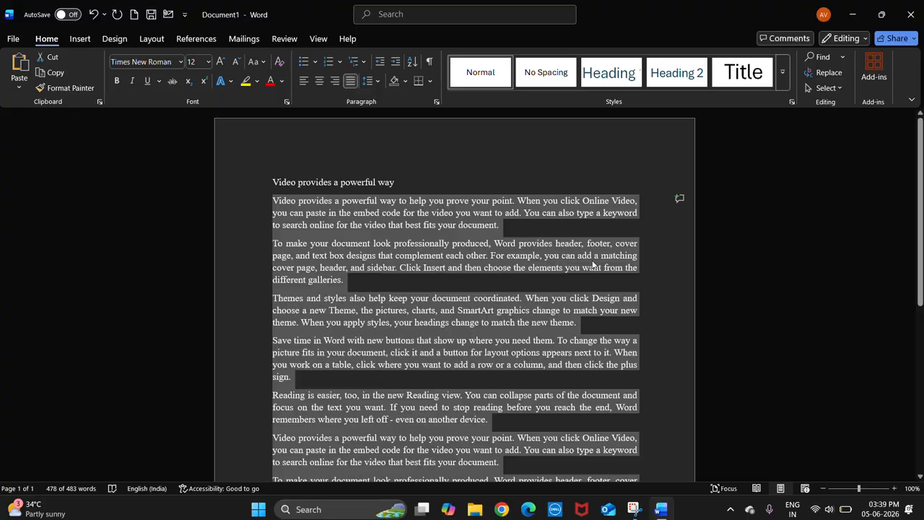
{"action": "left_click", "coordinate": [634, 206]}
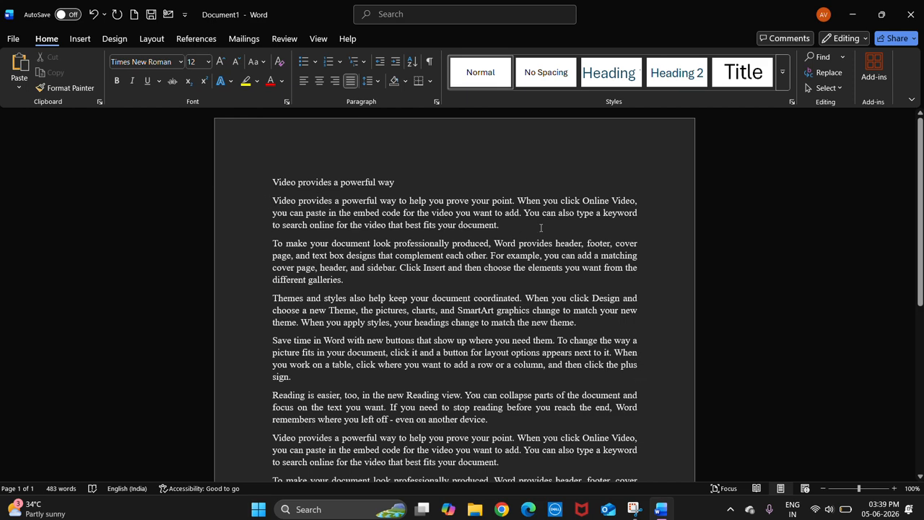
{"action": "scroll", "coordinate": [558, 280], "scroll_direction": "down", "scroll_amount": 3}
{"action": "scroll", "coordinate": [557, 280], "scroll_direction": "up", "scroll_amount": 2}
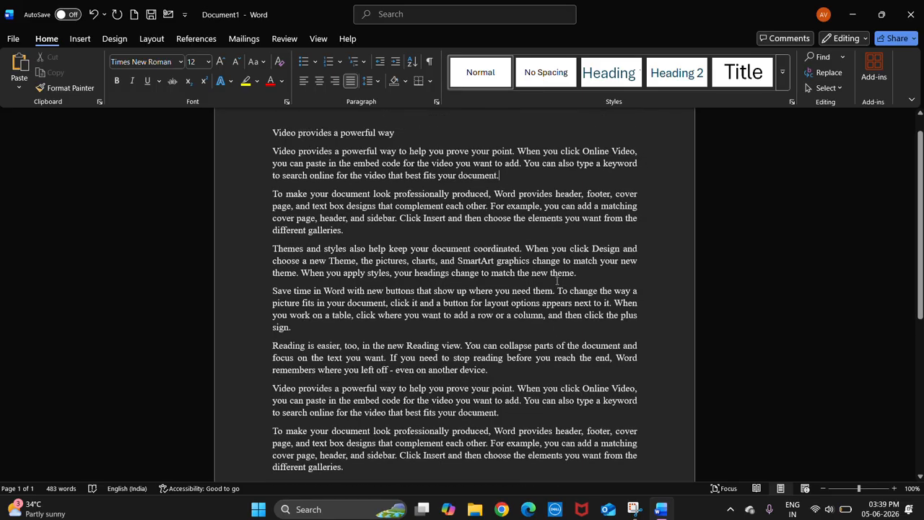
{"action": "scroll", "coordinate": [558, 280], "scroll_direction": "up", "scroll_amount": 2}
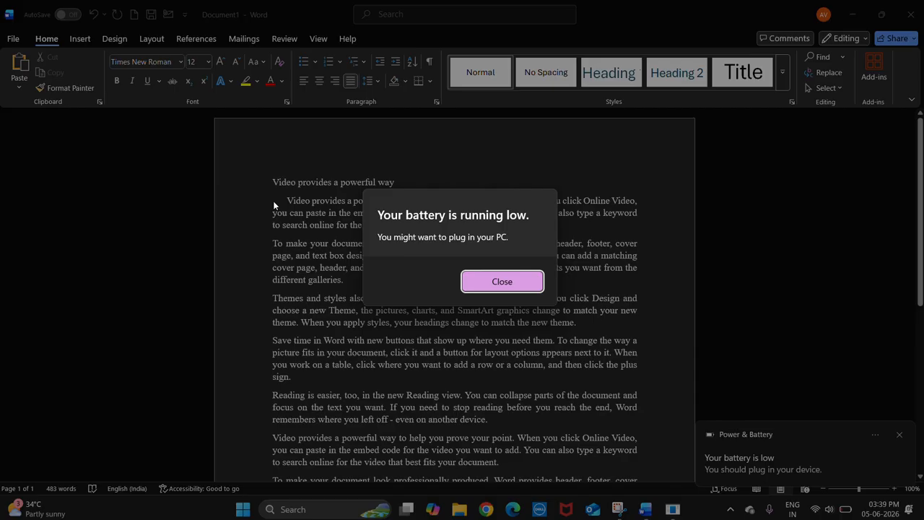
- Dismiss the low-battery warning and its notification
{"action": "left_click", "coordinate": [493, 284]}
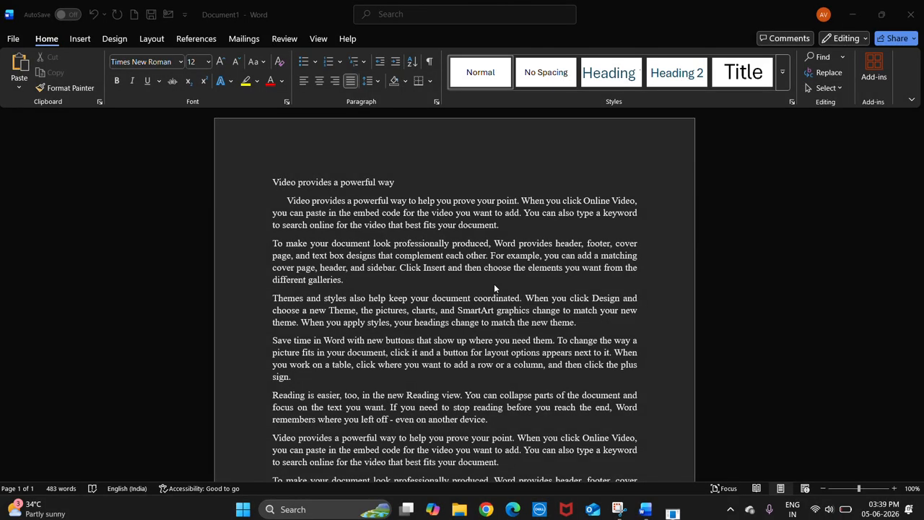
{"action": "left_click", "coordinate": [901, 433]}
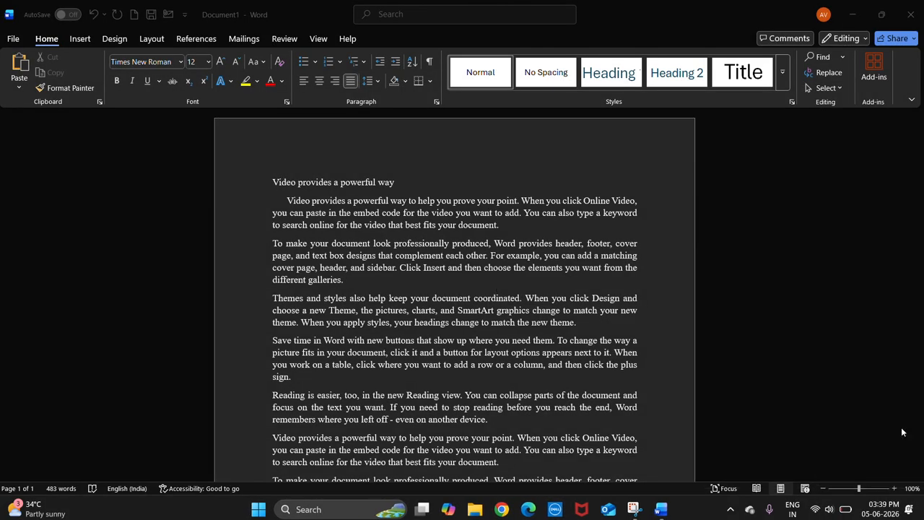
- Replace the leading spaces of the first body paragraph with a one-tab indent, keeping it below the title, and dismiss the McAfee pop-up
{"action": "key", "text": "BackSpace"}
{"action": "key", "text": "BackSpace"}
{"action": "key", "text": "BackSpace"}
{"action": "key", "text": "BackSpace"}
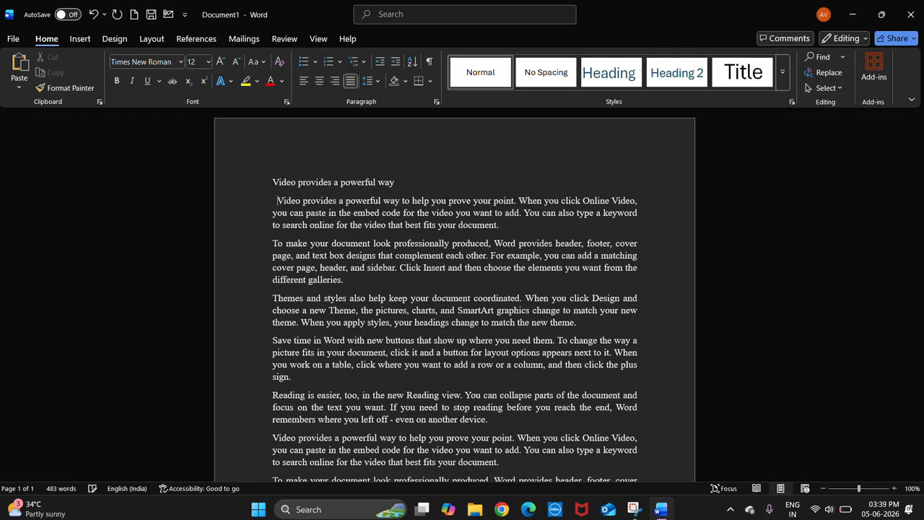
{"action": "key", "text": "BackSpace"}
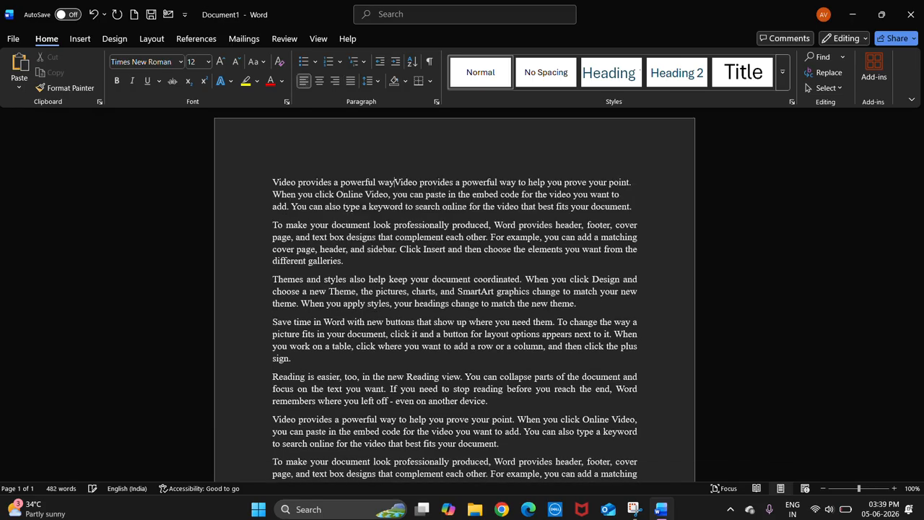
{"action": "key", "text": "Return"}
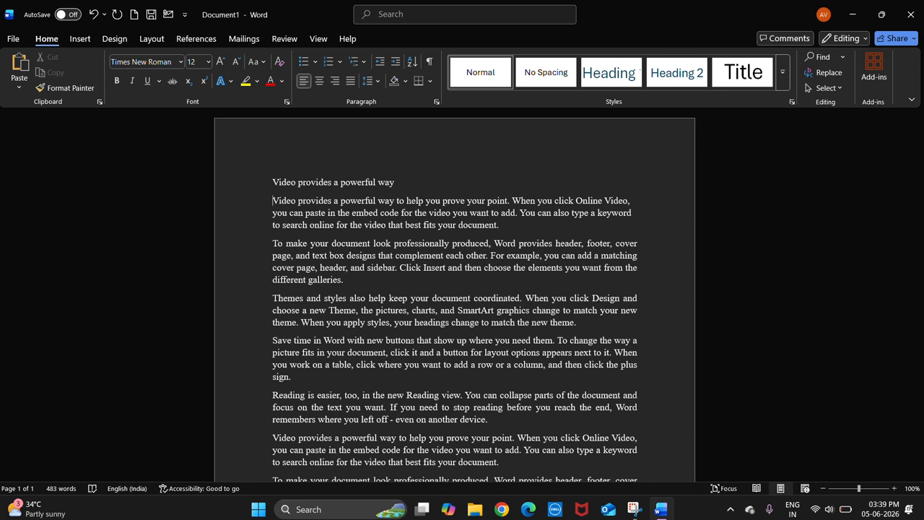
{"action": "key", "text": "Tab"}
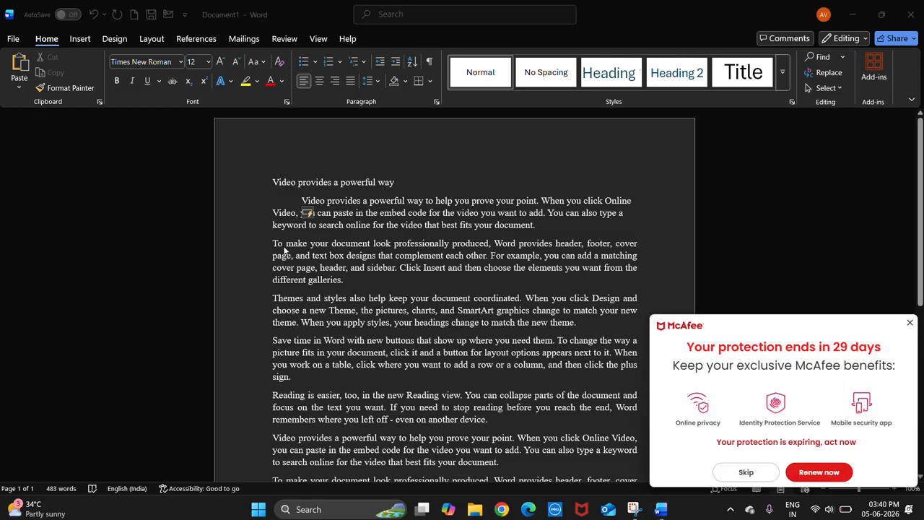
{"action": "left_click", "coordinate": [910, 322]}
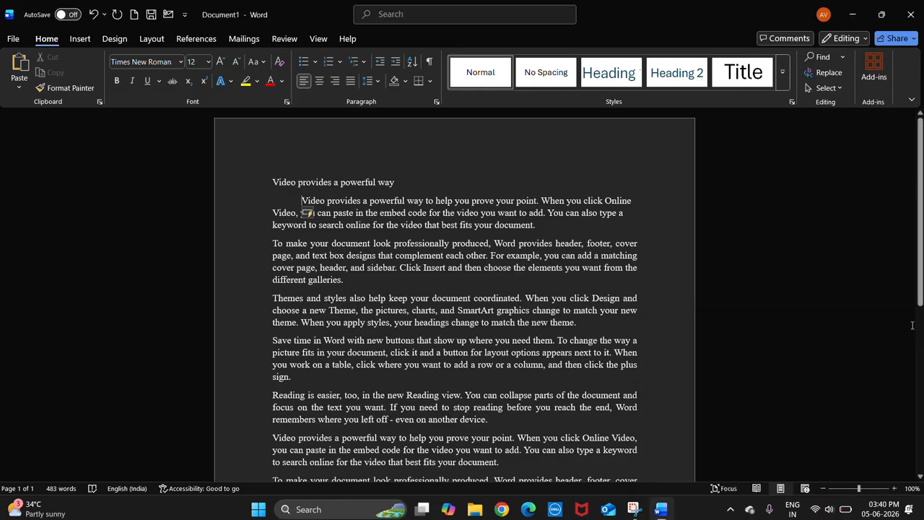
- Split the second and third body paragraphs at their sentence ends into five separate paragraphs, from "To make your document" to "When you apply styles"
{"action": "left_click", "coordinate": [273, 243]}
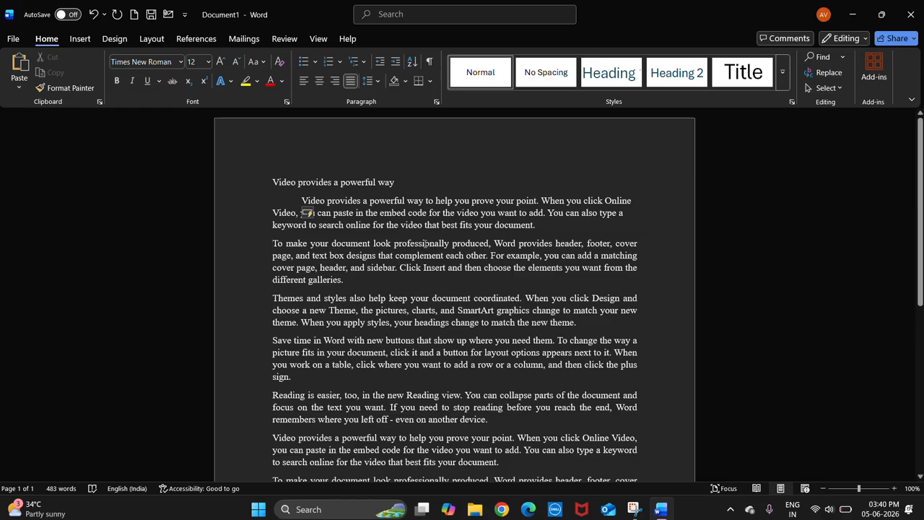
{"action": "left_click", "coordinate": [491, 256]}
{"action": "key", "text": "Return"}
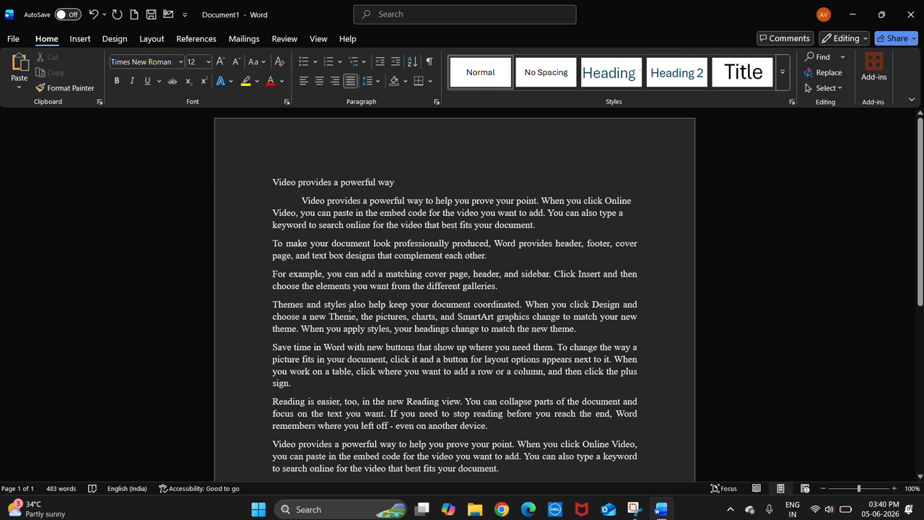
{"action": "left_click", "coordinate": [525, 304]}
{"action": "key", "text": "Return"}
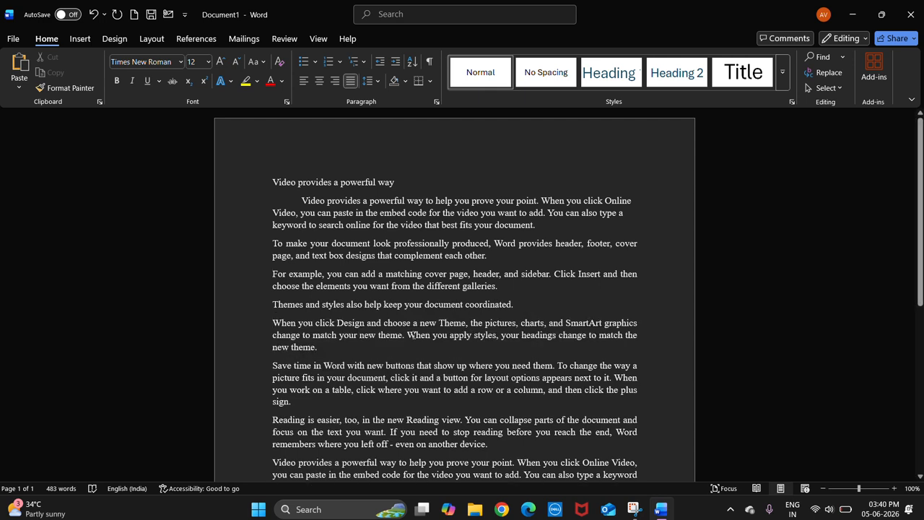
{"action": "left_click", "coordinate": [406, 335]}
{"action": "key", "text": "Return"}
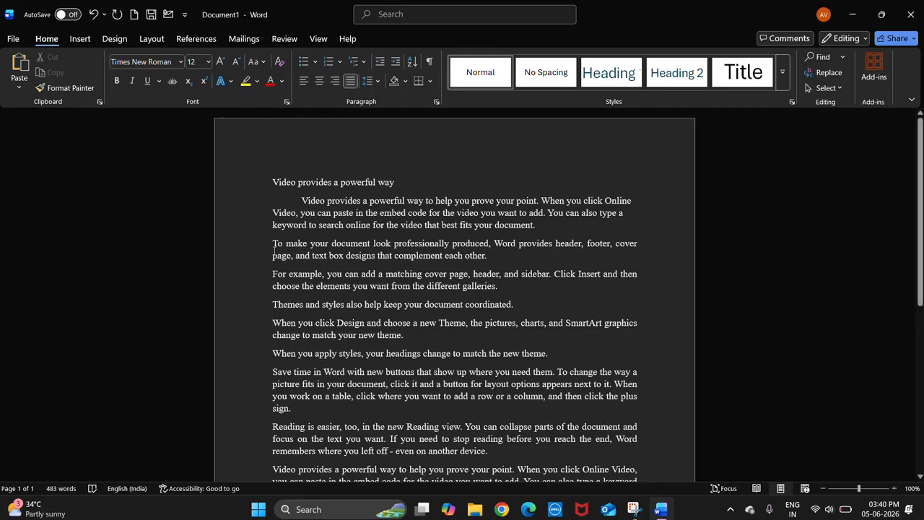
- Format the five paragraphs from "To make your document" to "When you apply styles" as a 1. 2. 3. numbered list, with bullets set to None
{"action": "left_click_drag", "start_coordinate": [272, 243], "coordinate": [553, 351]}
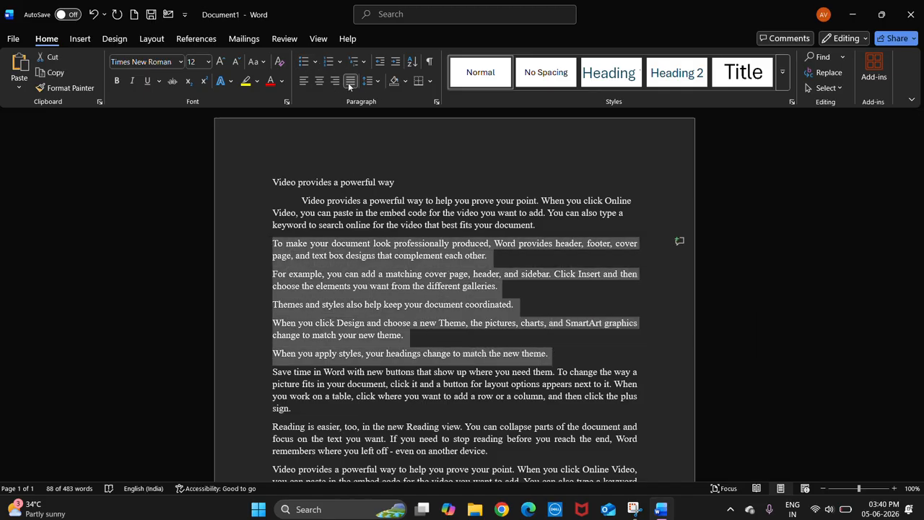
{"action": "left_click", "coordinate": [316, 62]}
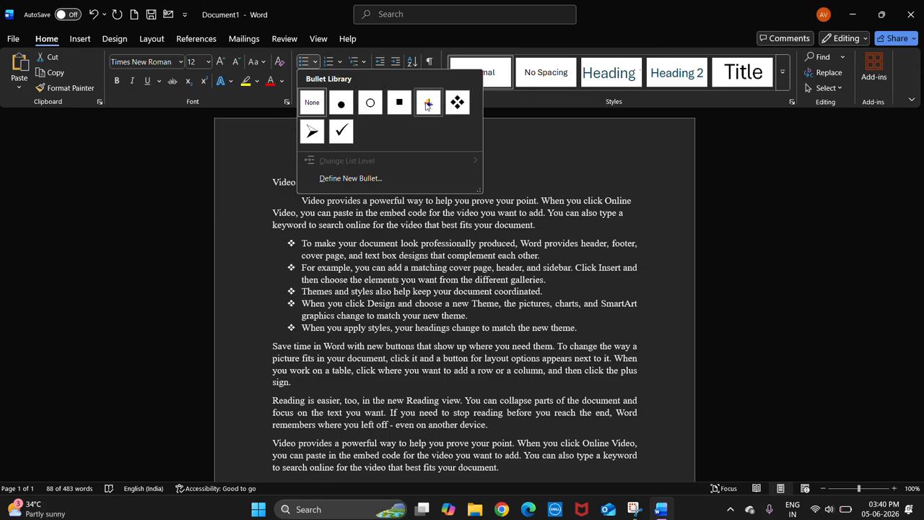
{"action": "left_click", "coordinate": [312, 102]}
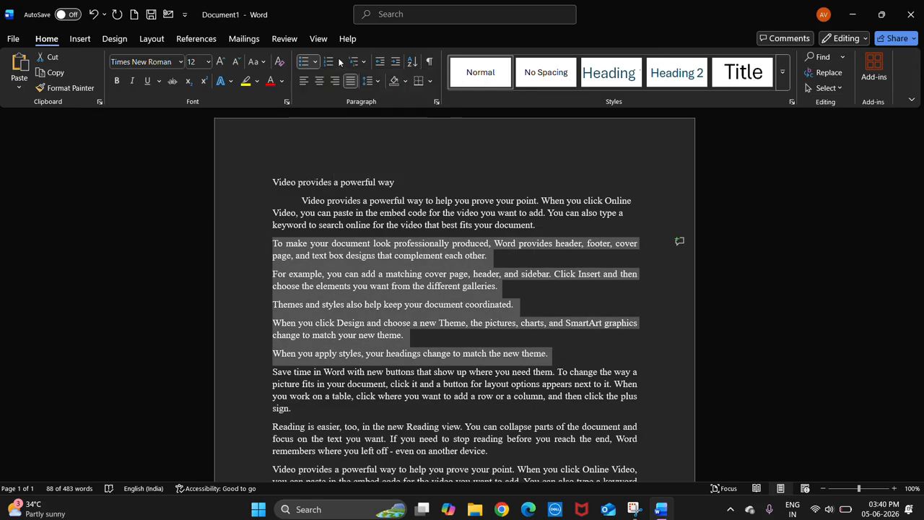
{"action": "left_click", "coordinate": [339, 62]}
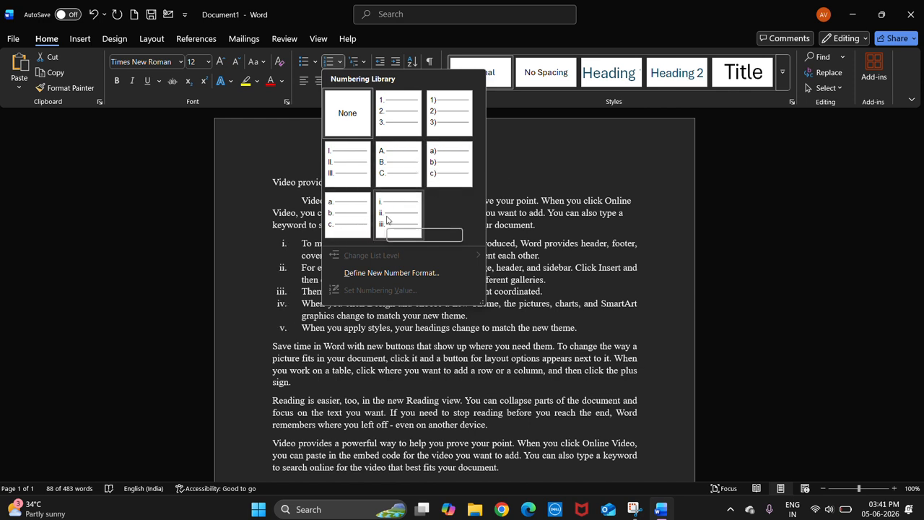
{"action": "left_click", "coordinate": [397, 110]}
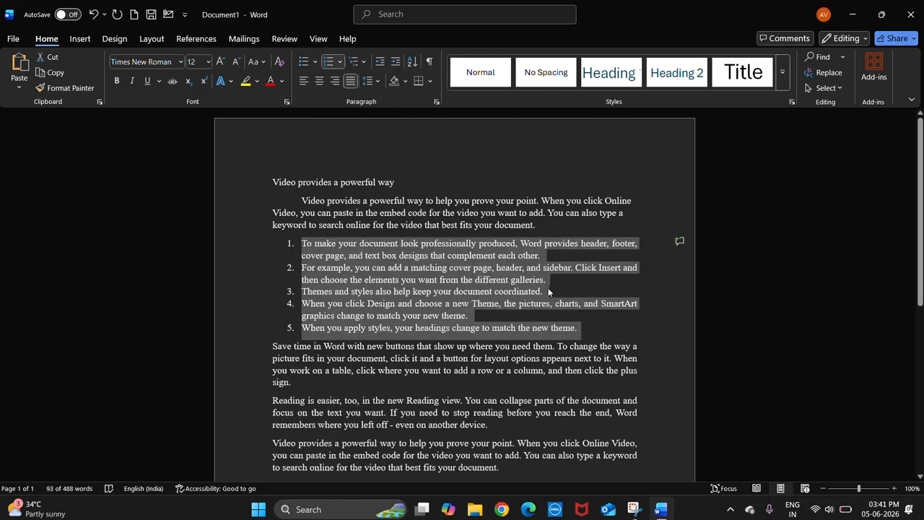
{"action": "left_click", "coordinate": [540, 312]}
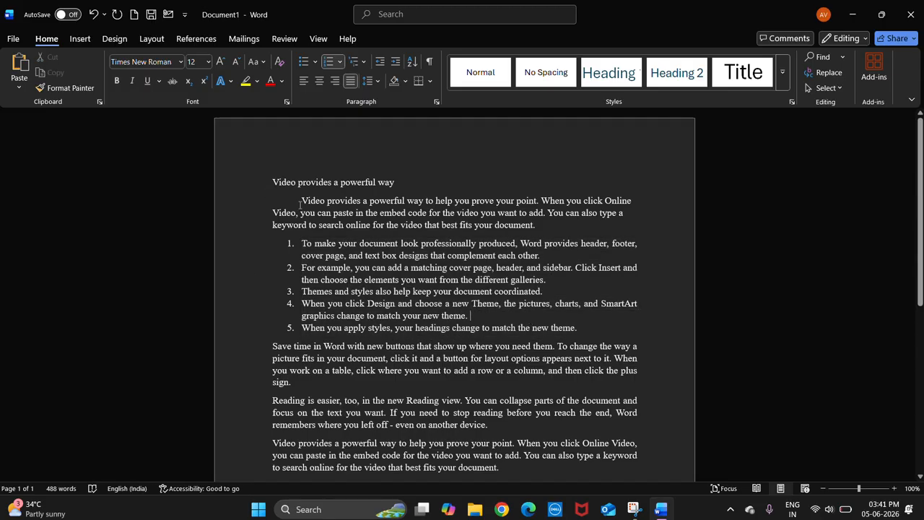
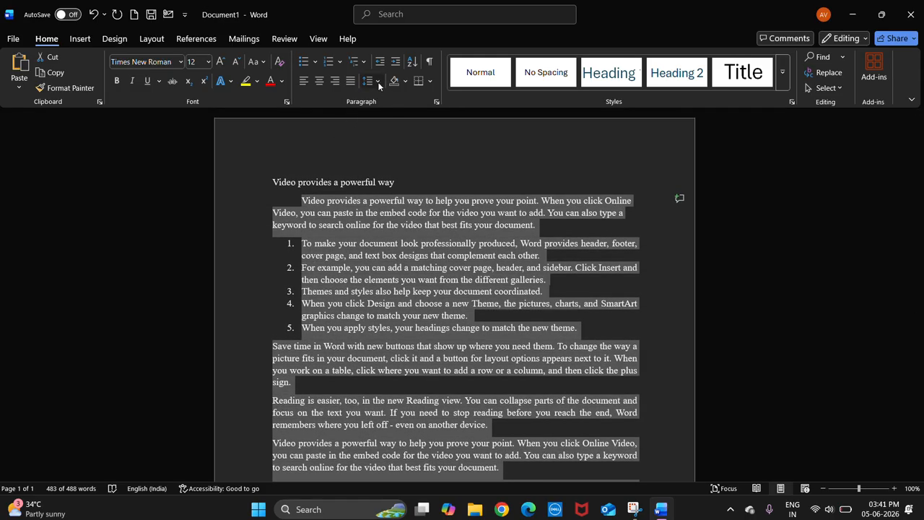
- Set the line spacing of all text below the title line to 1.5, then deselect the text
{"action": "left_click", "coordinate": [378, 83]}
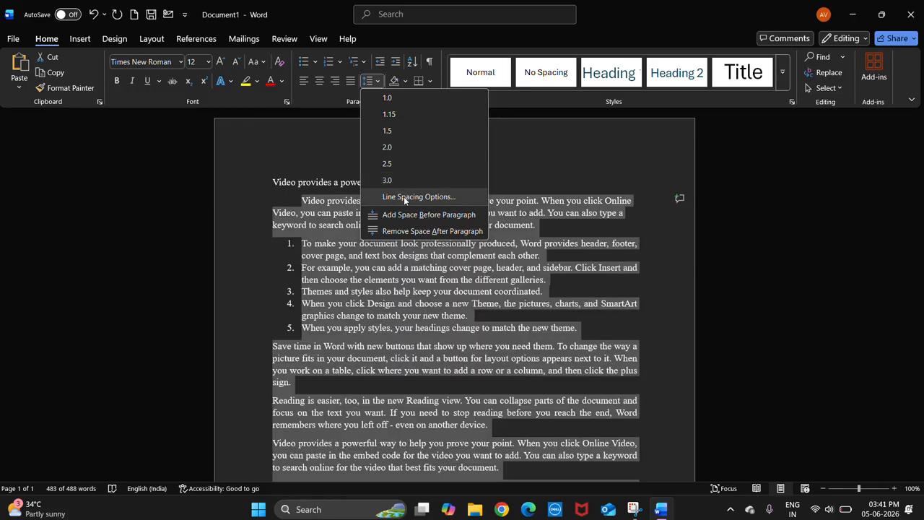
{"action": "left_click", "coordinate": [407, 131]}
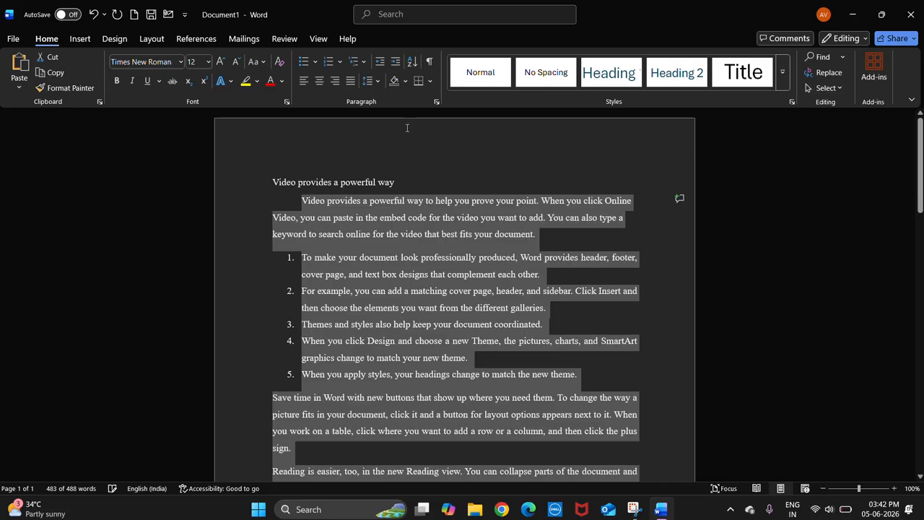
{"action": "left_click", "coordinate": [409, 185]}
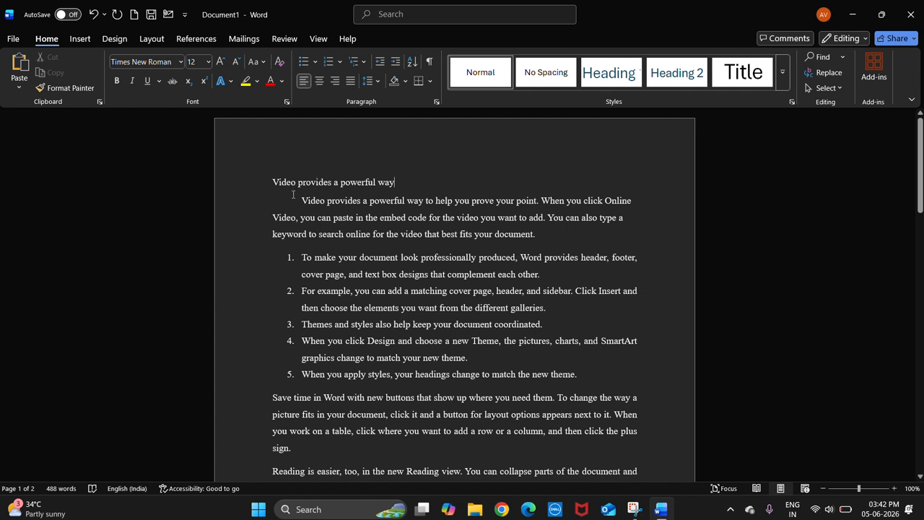
{"action": "left_click_drag", "start_coordinate": [302, 200], "coordinate": [547, 474]}
{"action": "scroll", "coordinate": [527, 374], "scroll_direction": "up", "scroll_amount": 10}
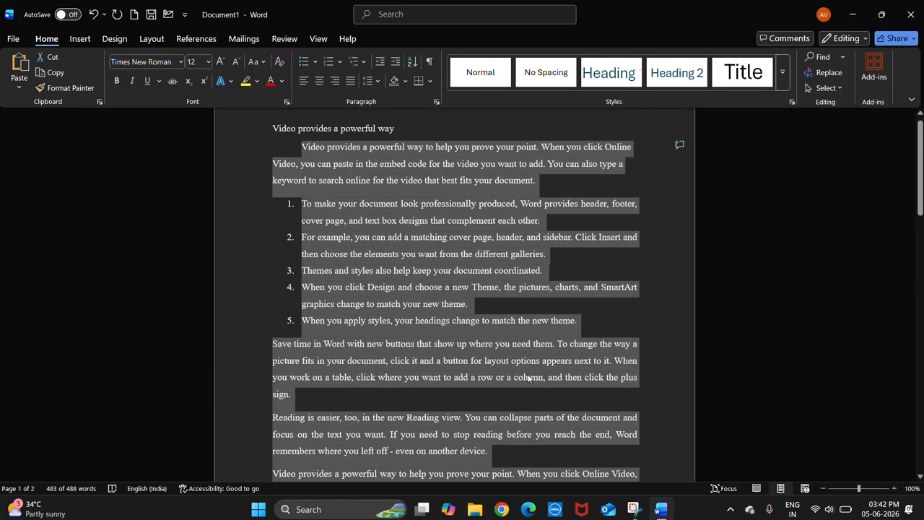
{"action": "left_click", "coordinate": [436, 182]}
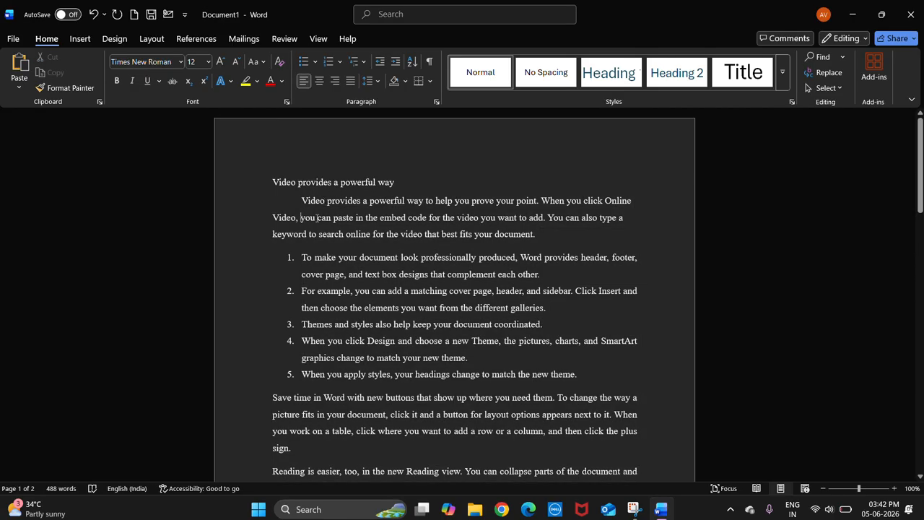
- Highlight "you can paste in the embed code for the video you want to add" in the first body paragraph in yellow
{"action": "left_click_drag", "start_coordinate": [301, 218], "coordinate": [543, 218]}
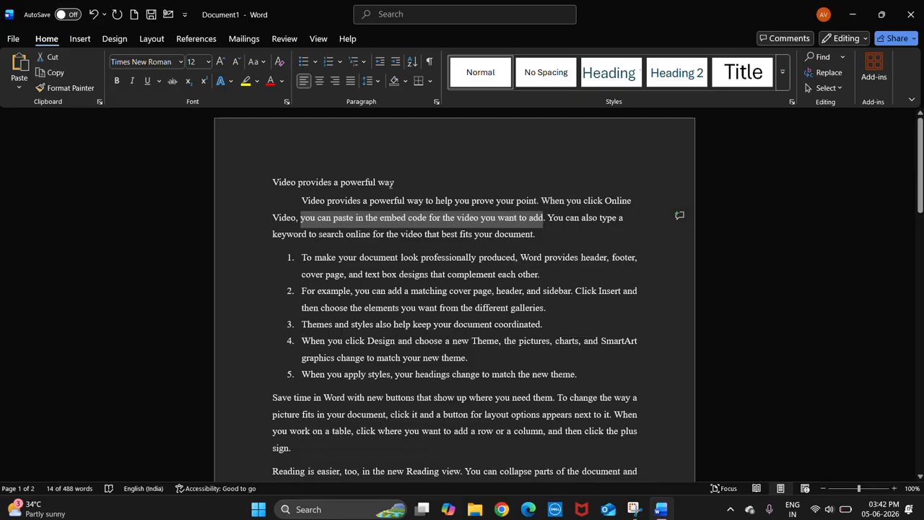
{"action": "left_click", "coordinate": [256, 86]}
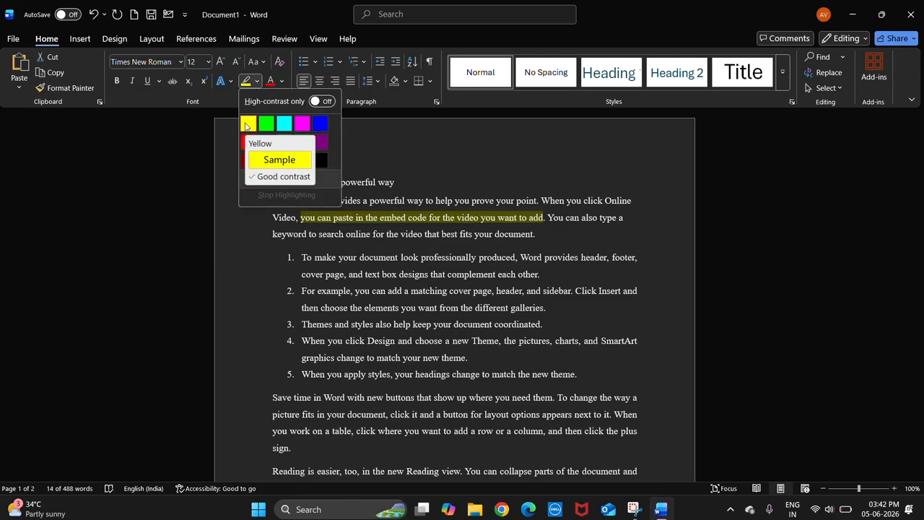
{"action": "left_click", "coordinate": [247, 126]}
{"action": "left_click", "coordinate": [243, 127]}
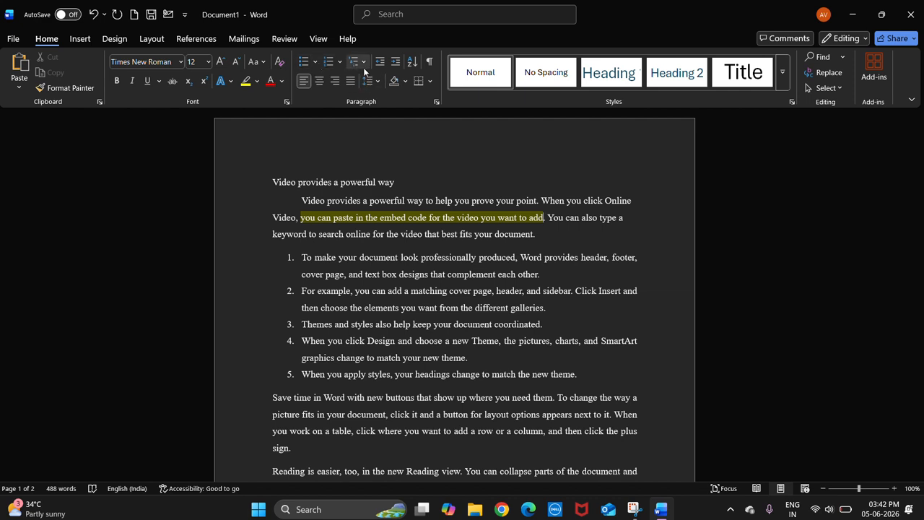
- Select the whole first body paragraph and apply sentence case to it
{"action": "left_click", "coordinate": [268, 67]}
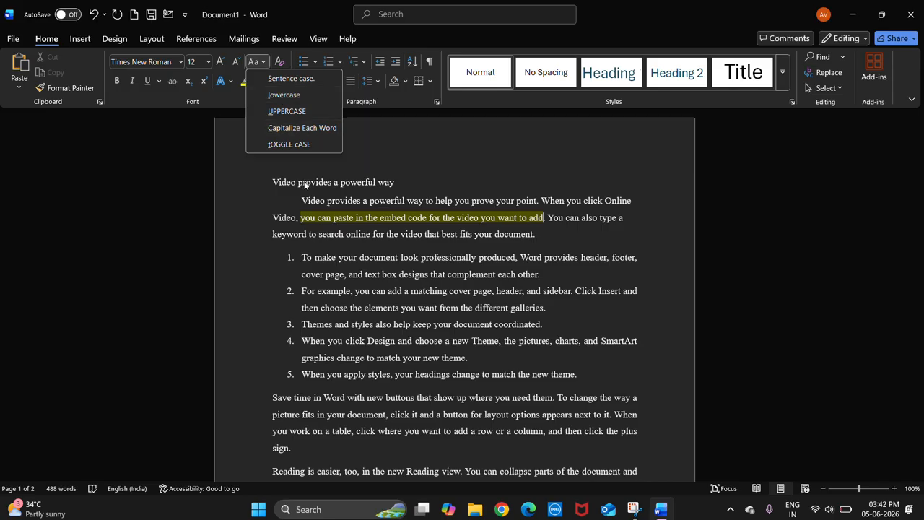
{"action": "left_click", "coordinate": [303, 210]}
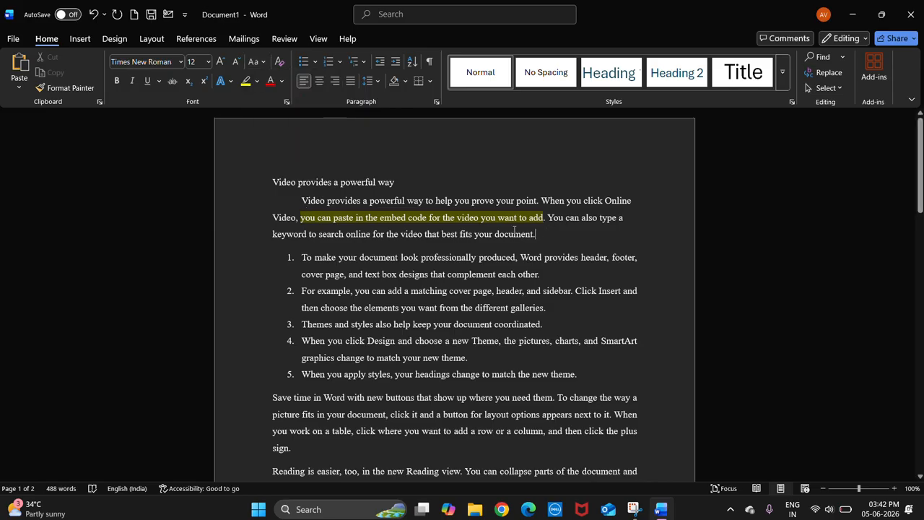
{"action": "left_click_drag", "start_coordinate": [539, 234], "coordinate": [300, 201]}
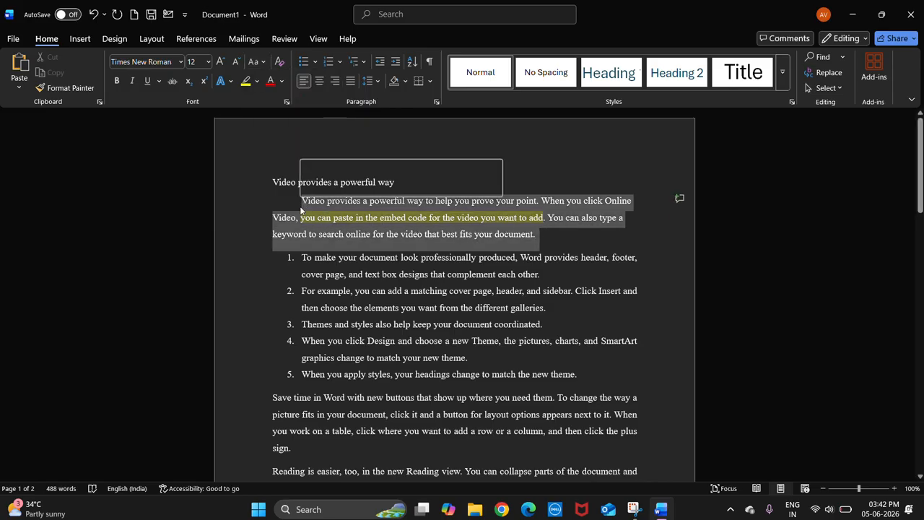
{"action": "left_click", "coordinate": [254, 62]}
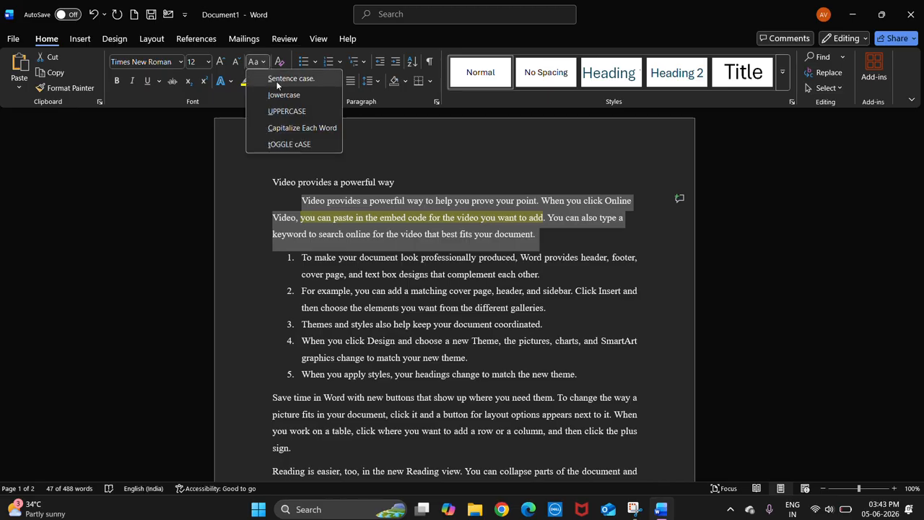
{"action": "left_click", "coordinate": [276, 80]}
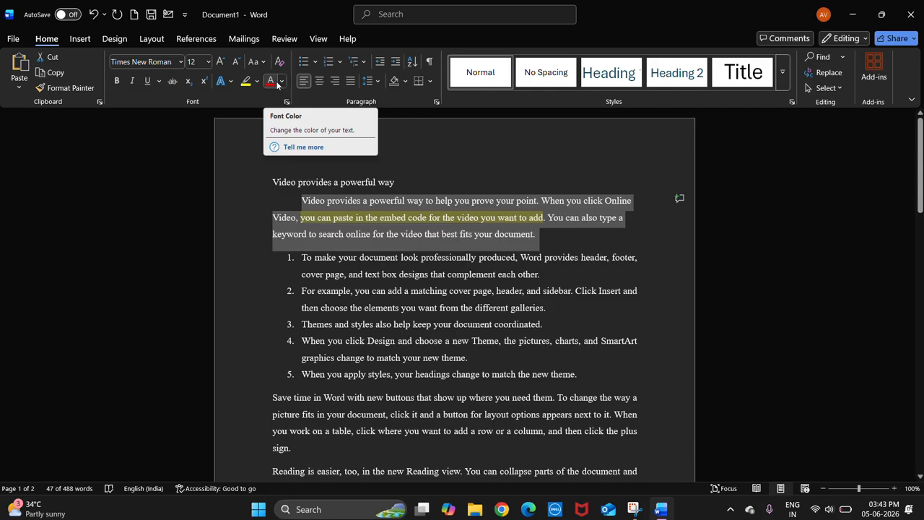
{"action": "left_click", "coordinate": [254, 62]}
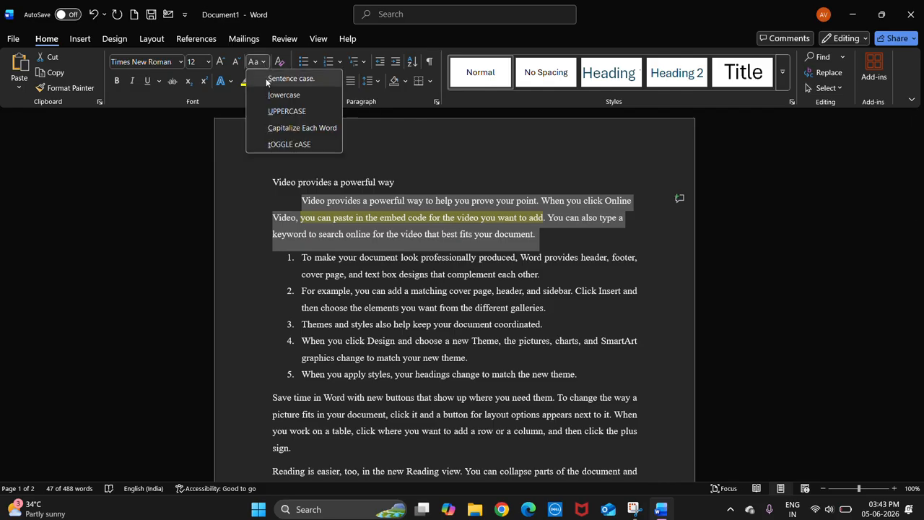
{"action": "left_click", "coordinate": [266, 80]}
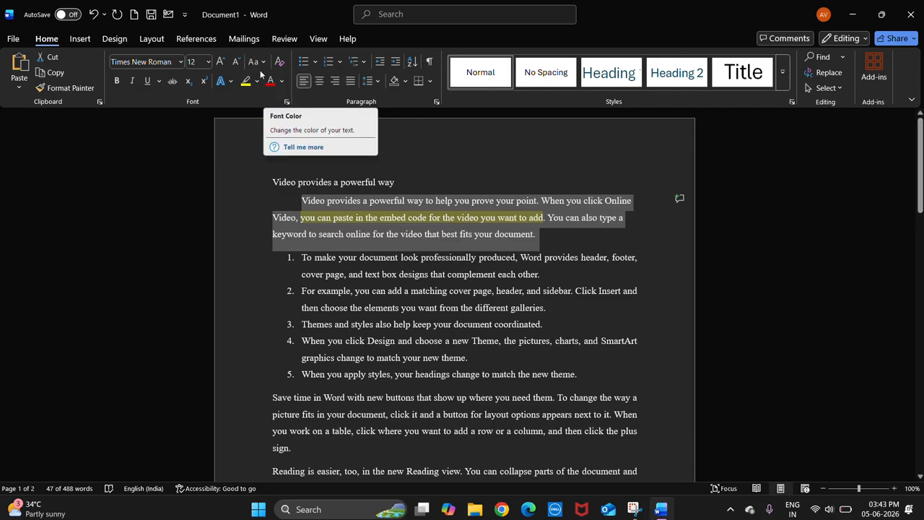
- Try the lowercase, UPPERCASE and Capitalize Each Word options one after another on the first body paragraph
{"action": "left_click", "coordinate": [255, 62]}
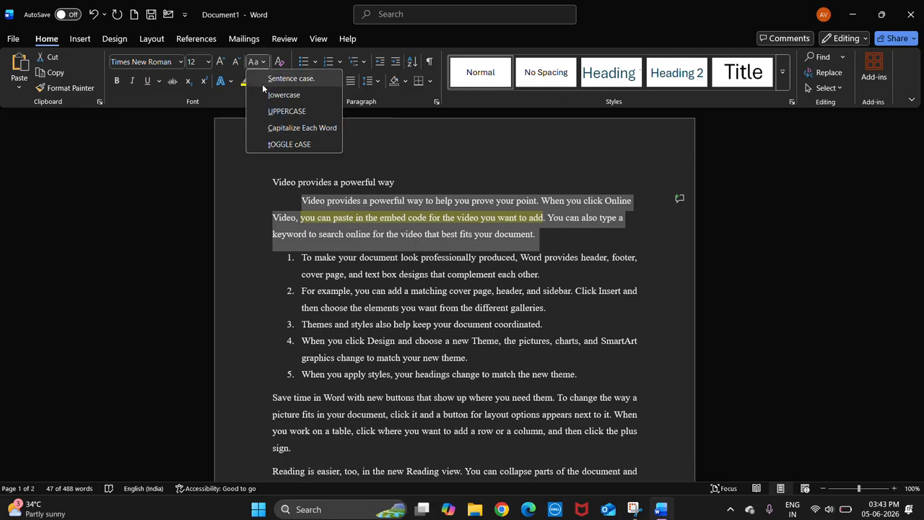
{"action": "left_click", "coordinate": [264, 94]}
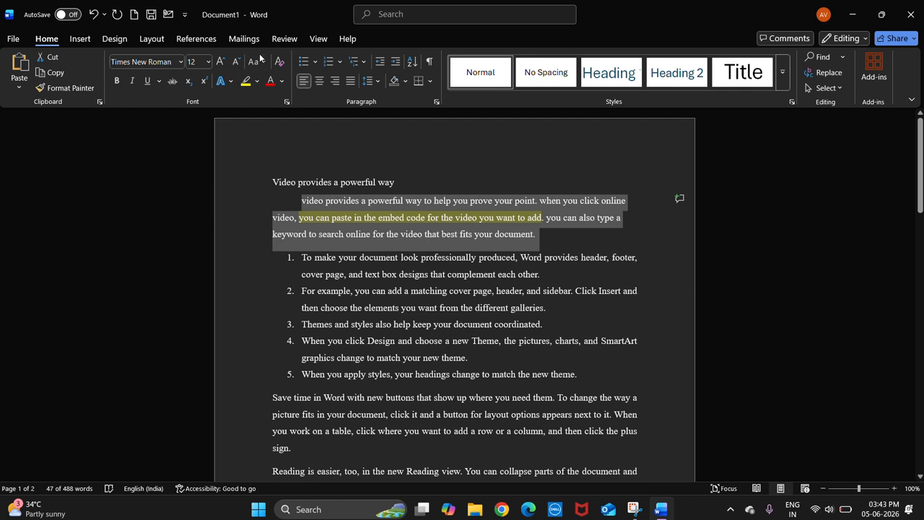
{"action": "left_click", "coordinate": [262, 61]}
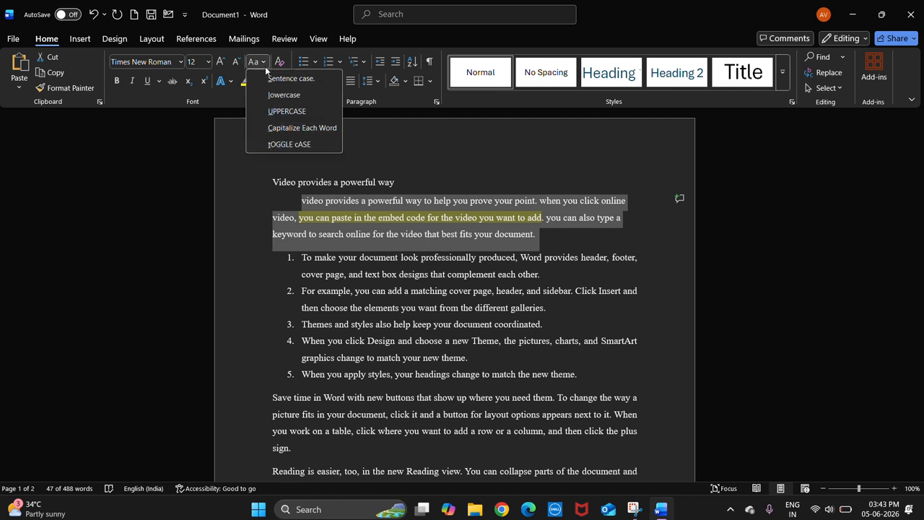
{"action": "left_click", "coordinate": [268, 113]}
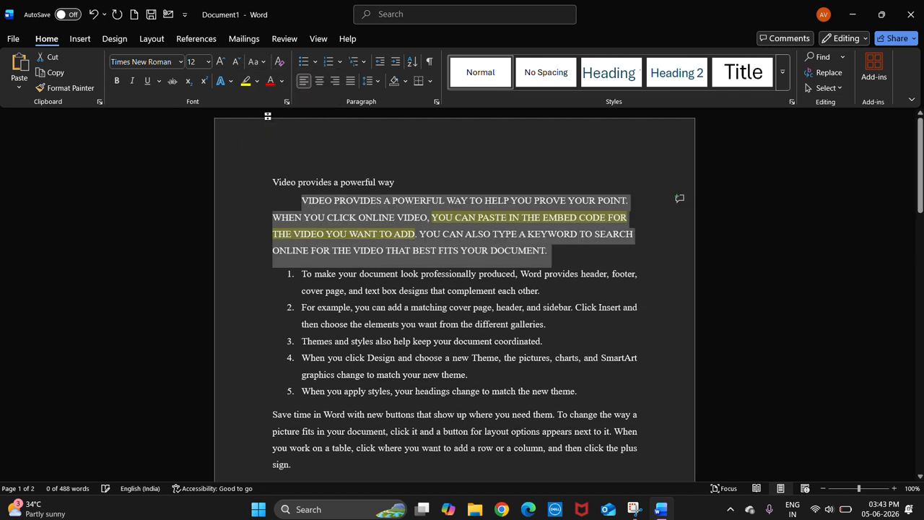
{"action": "left_click", "coordinate": [264, 63]}
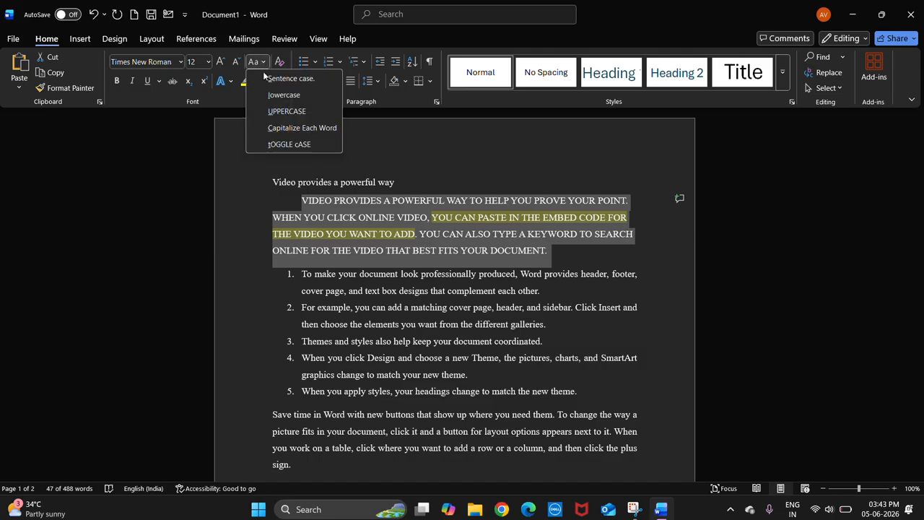
{"action": "left_click", "coordinate": [274, 128]}
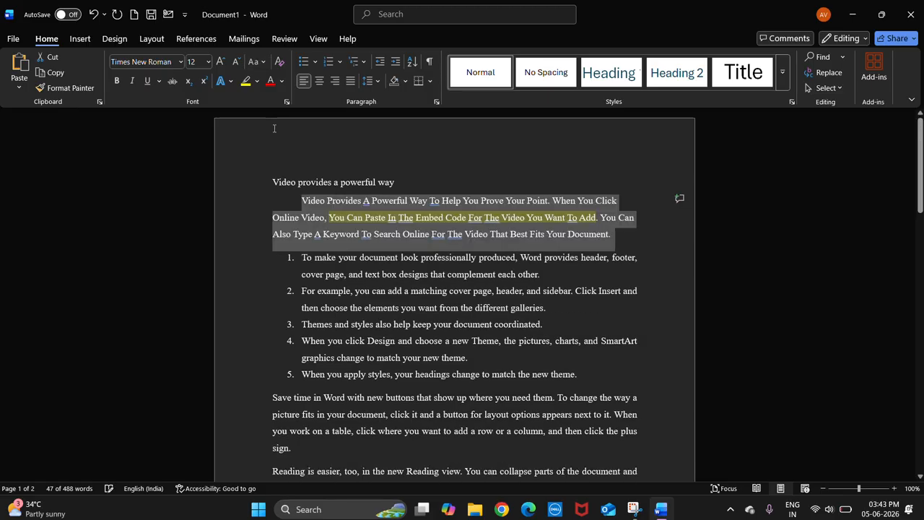
- Return the first body paragraph to sentence case and deselect it
{"action": "left_click", "coordinate": [257, 62]}
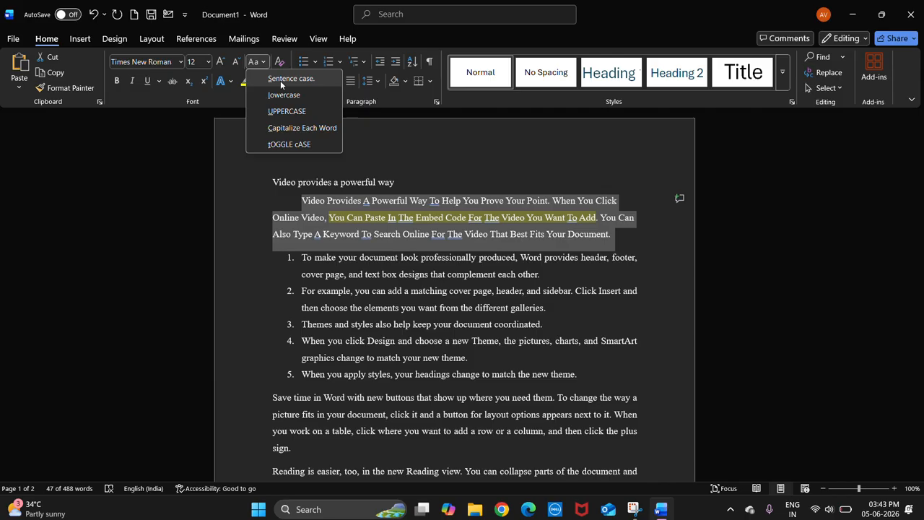
{"action": "left_click", "coordinate": [280, 80]}
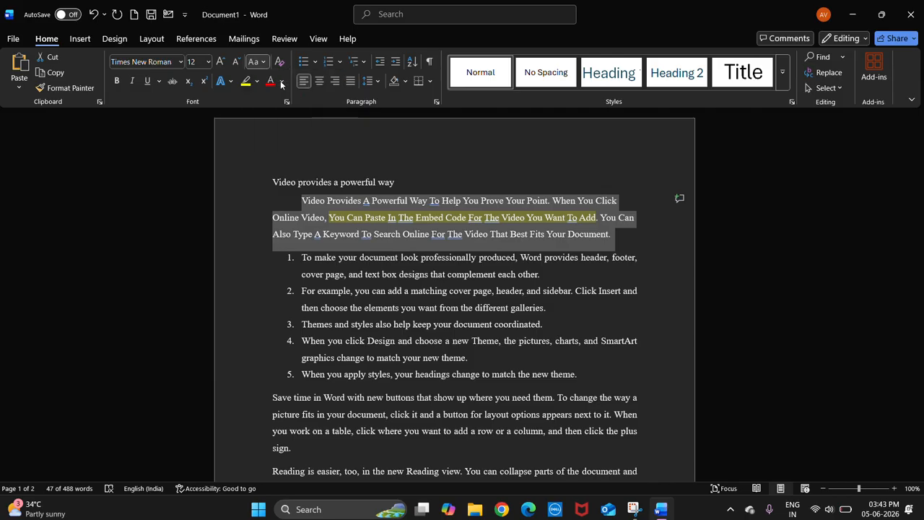
{"action": "left_click", "coordinate": [425, 180]}
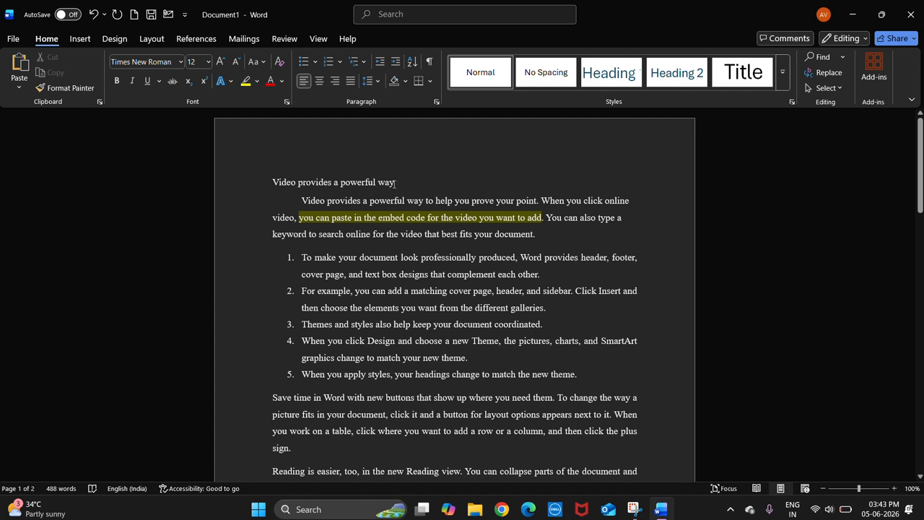
- Format the title line "Video provides a powerful way" as centered, bold, UPPERCASE text and deselect it
{"action": "left_click_drag", "start_coordinate": [395, 183], "coordinate": [274, 184]}
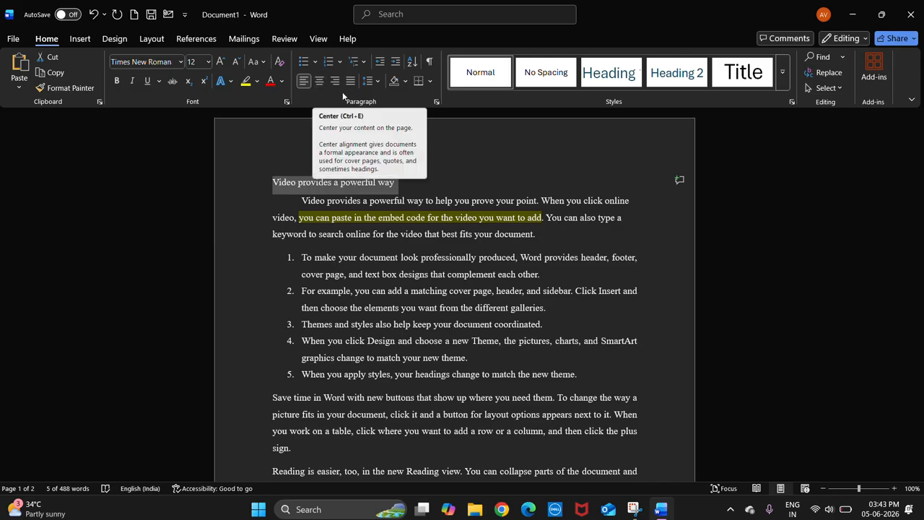
{"action": "left_click", "coordinate": [320, 81]}
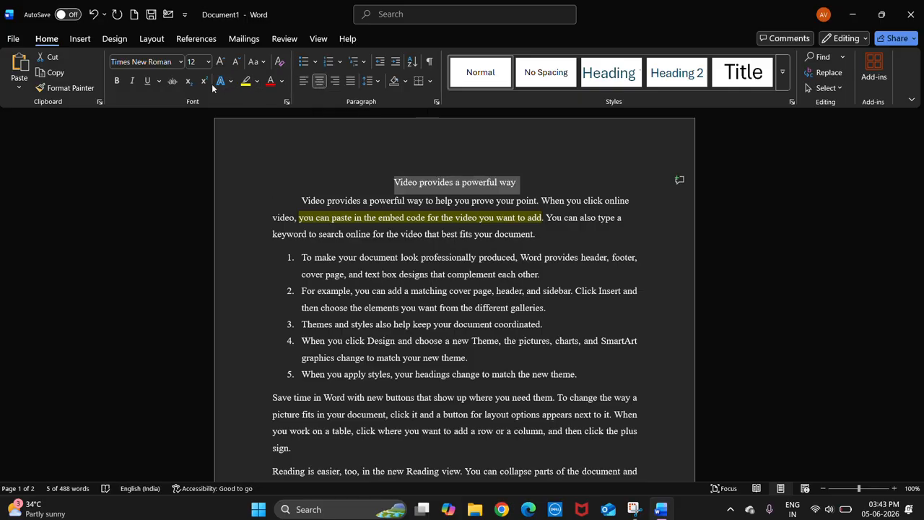
{"action": "left_click", "coordinate": [263, 62]}
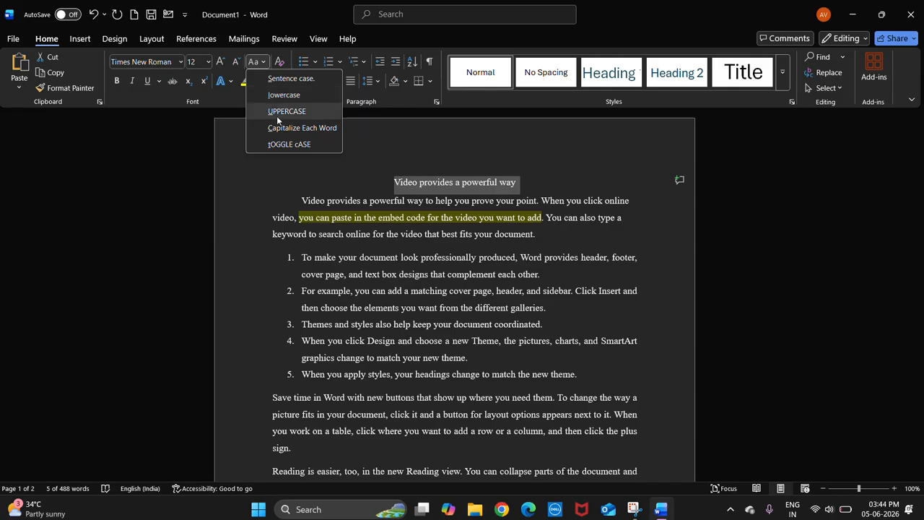
{"action": "left_click", "coordinate": [273, 111]}
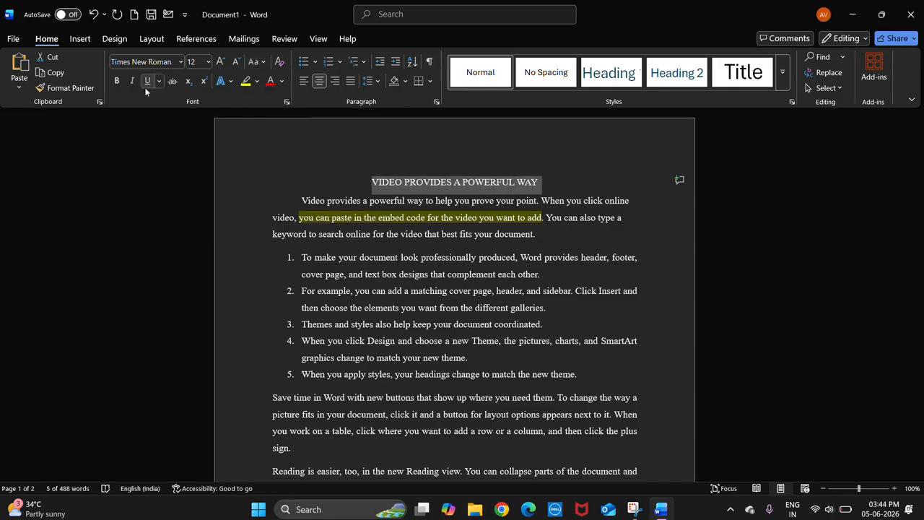
{"action": "left_click", "coordinate": [116, 79]}
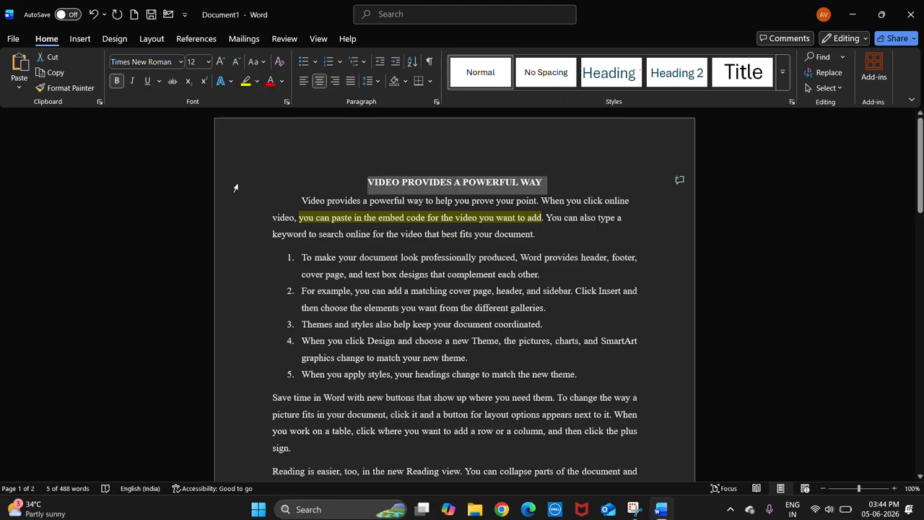
{"action": "left_click", "coordinate": [293, 182]}
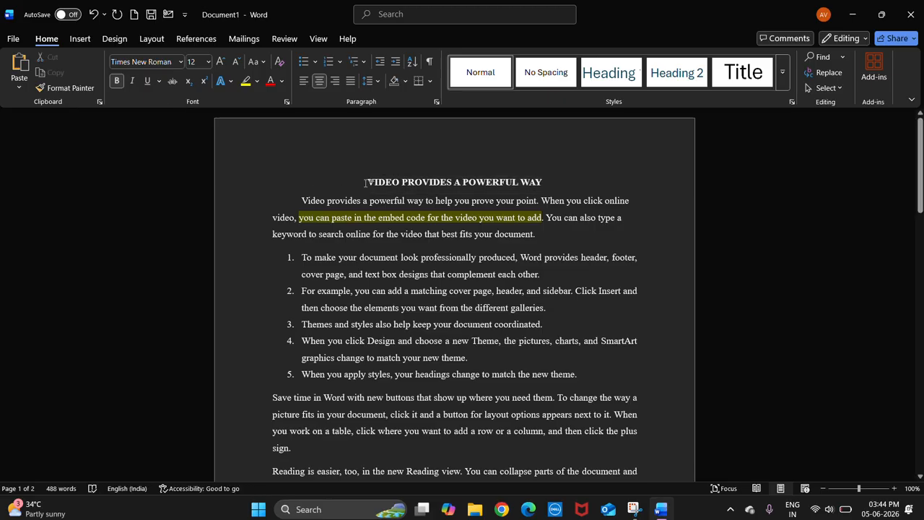
{"action": "scroll", "coordinate": [421, 350], "scroll_direction": "down", "scroll_amount": 3}
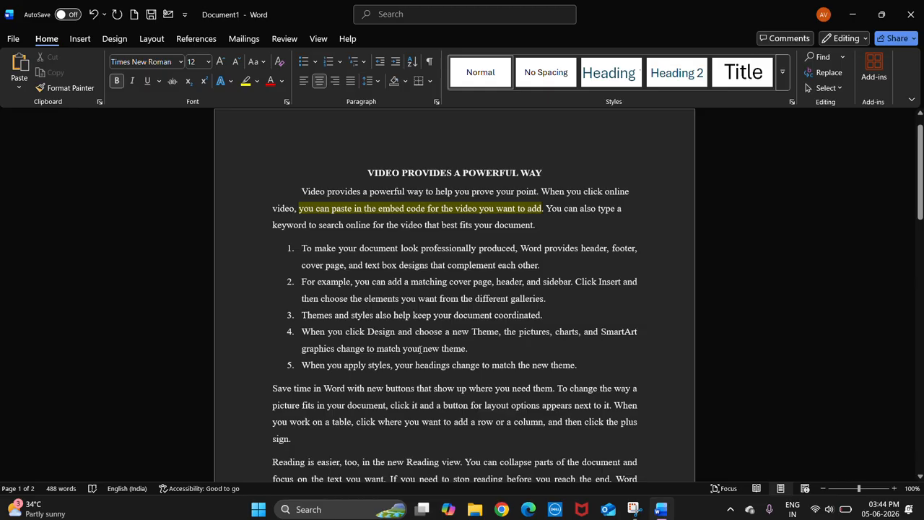
{"action": "scroll", "coordinate": [421, 350], "scroll_direction": "down", "scroll_amount": 10}
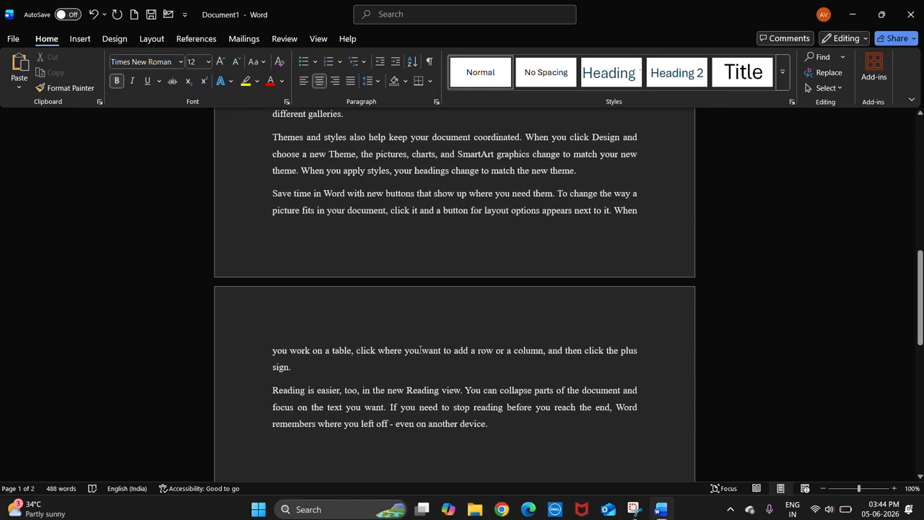
{"action": "scroll", "coordinate": [420, 350], "scroll_direction": "up", "scroll_amount": 15}
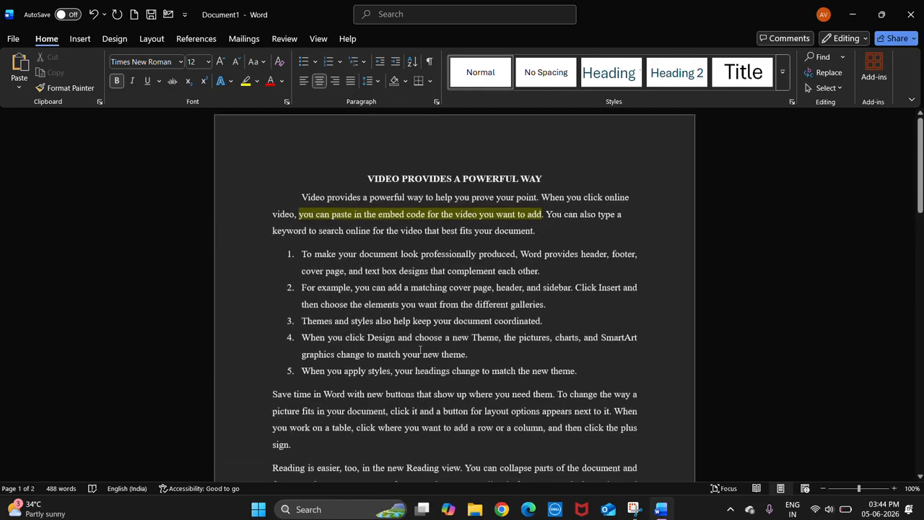